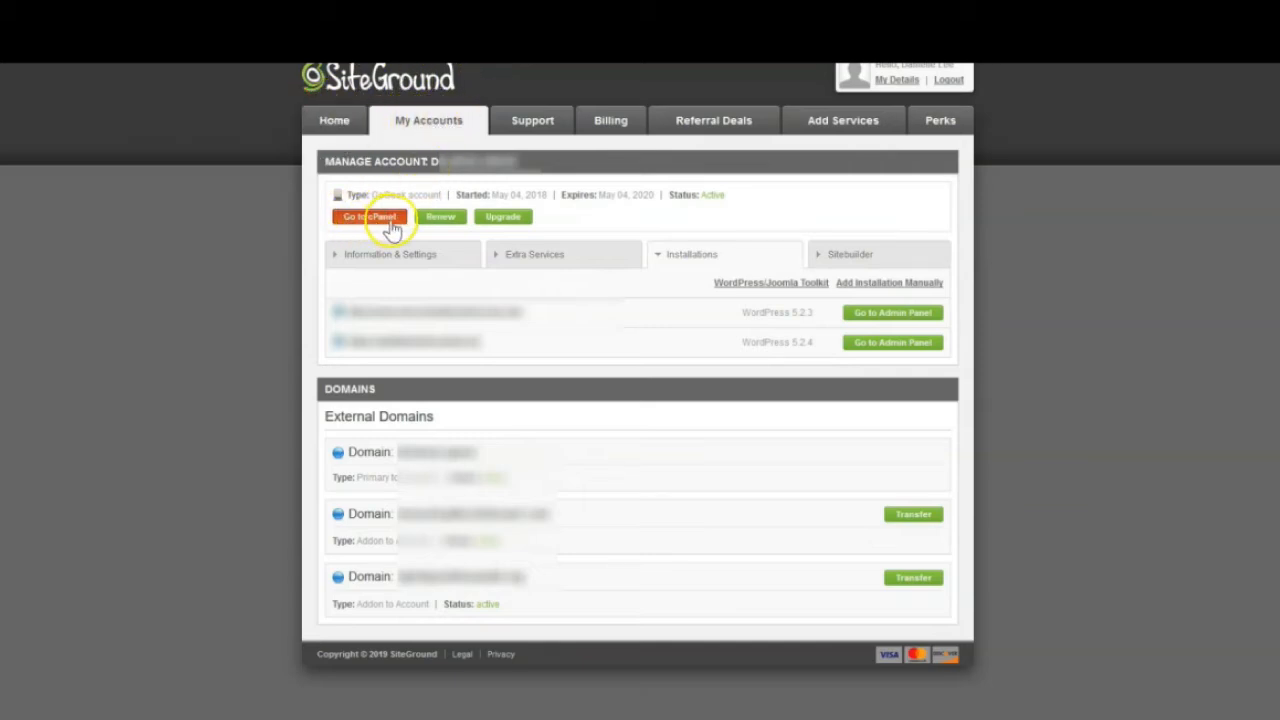
Enter the hosting account's cPanel with secure access enabled
{"action": "left_click", "coordinate": [385, 218]}
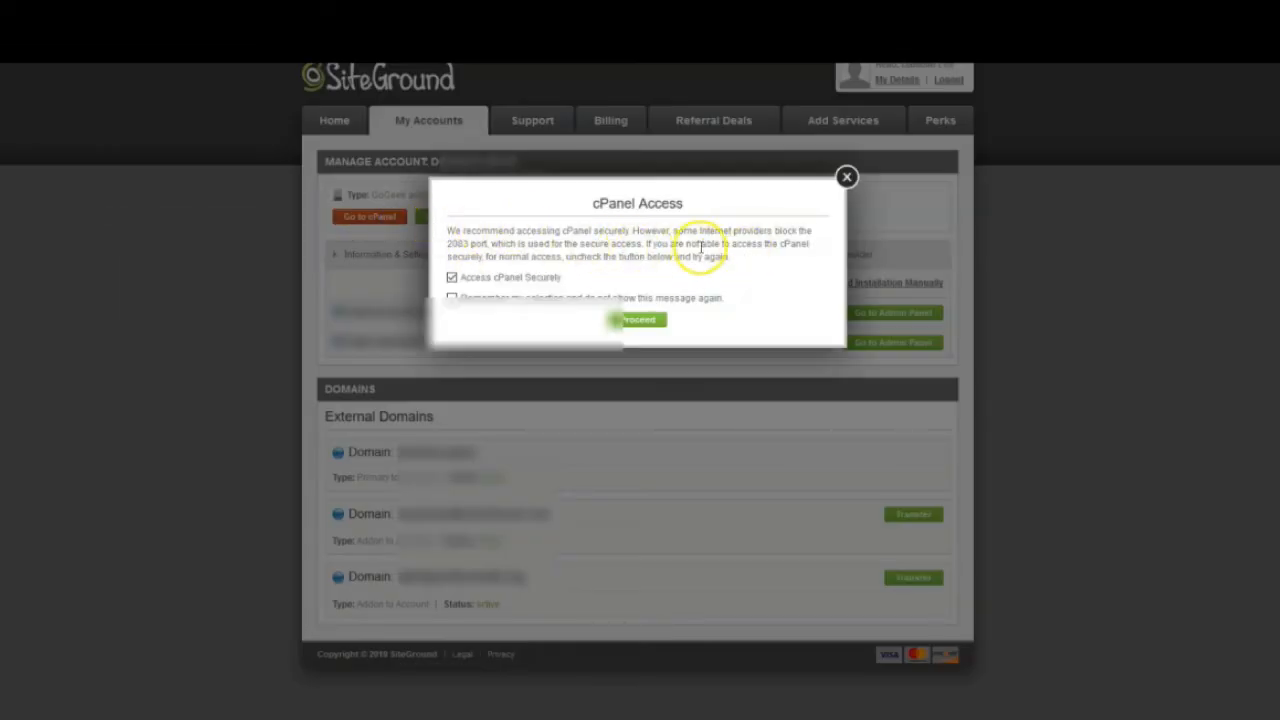
{"action": "left_click", "coordinate": [646, 322]}
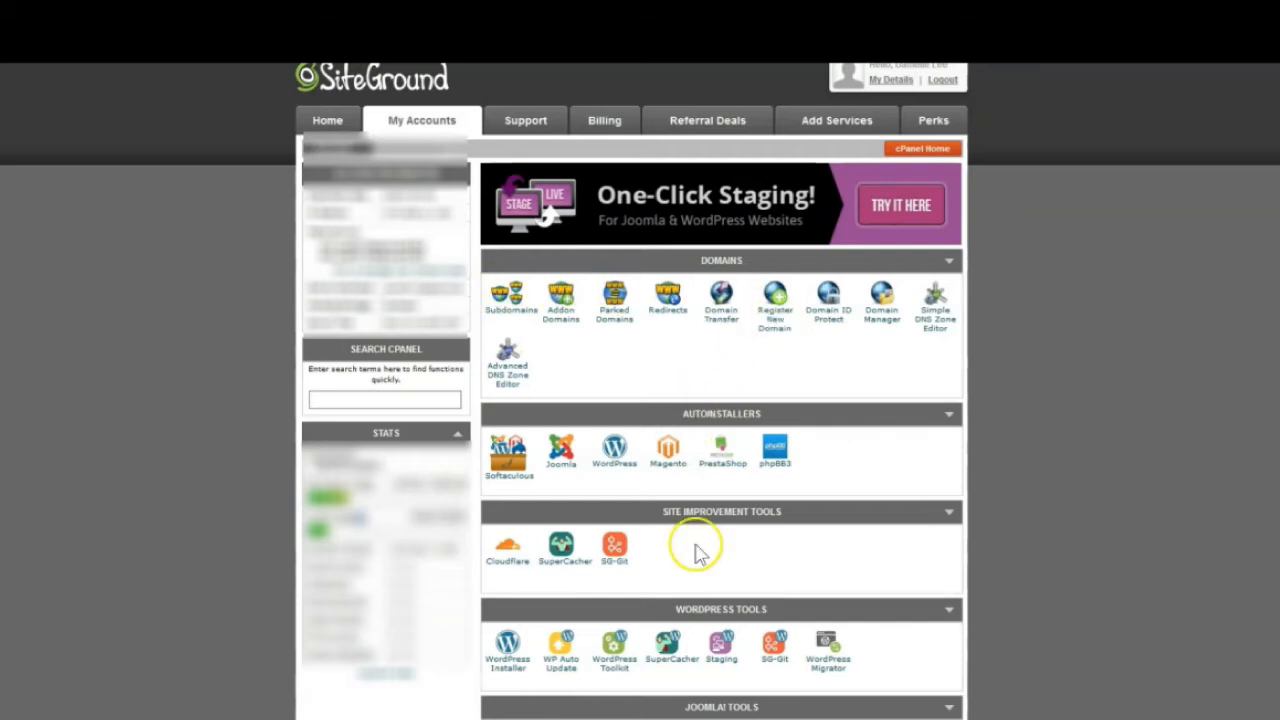
Search the cPanel tools for 'ema', clear the search, and open Email Accounts in the Mail section
{"action": "left_click", "coordinate": [347, 399]}
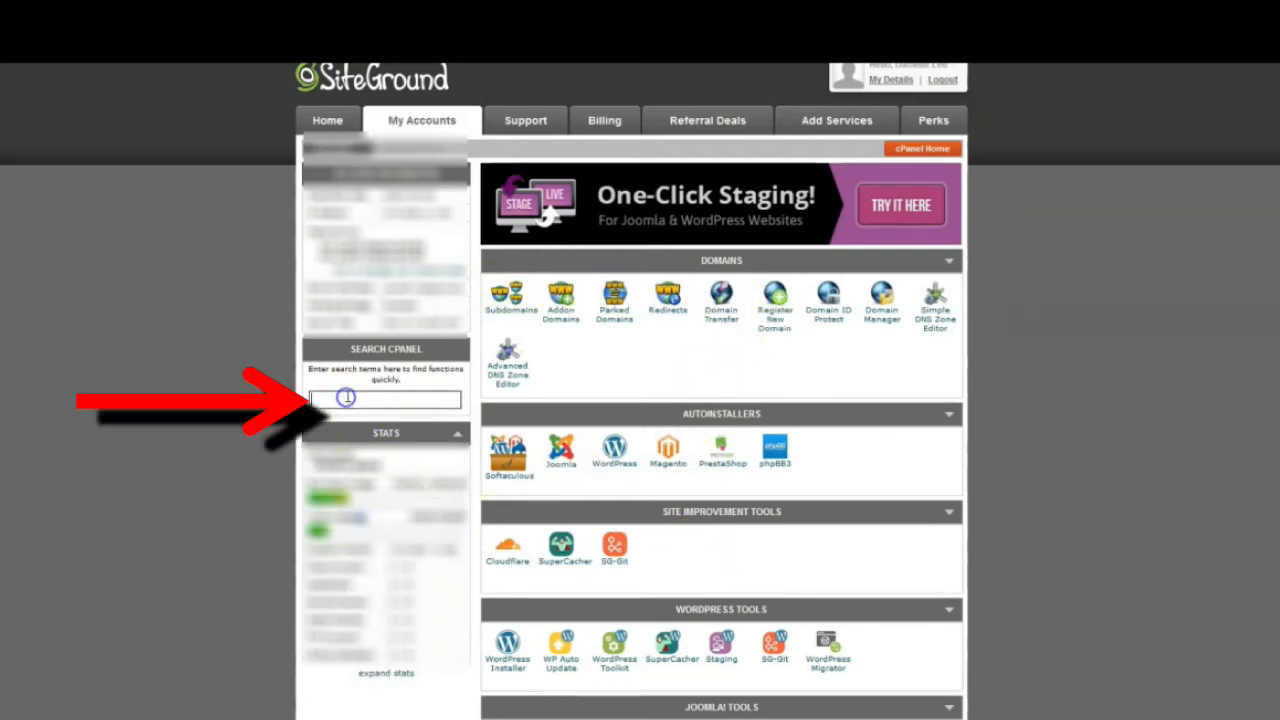
{"action": "type", "text": "ema"}
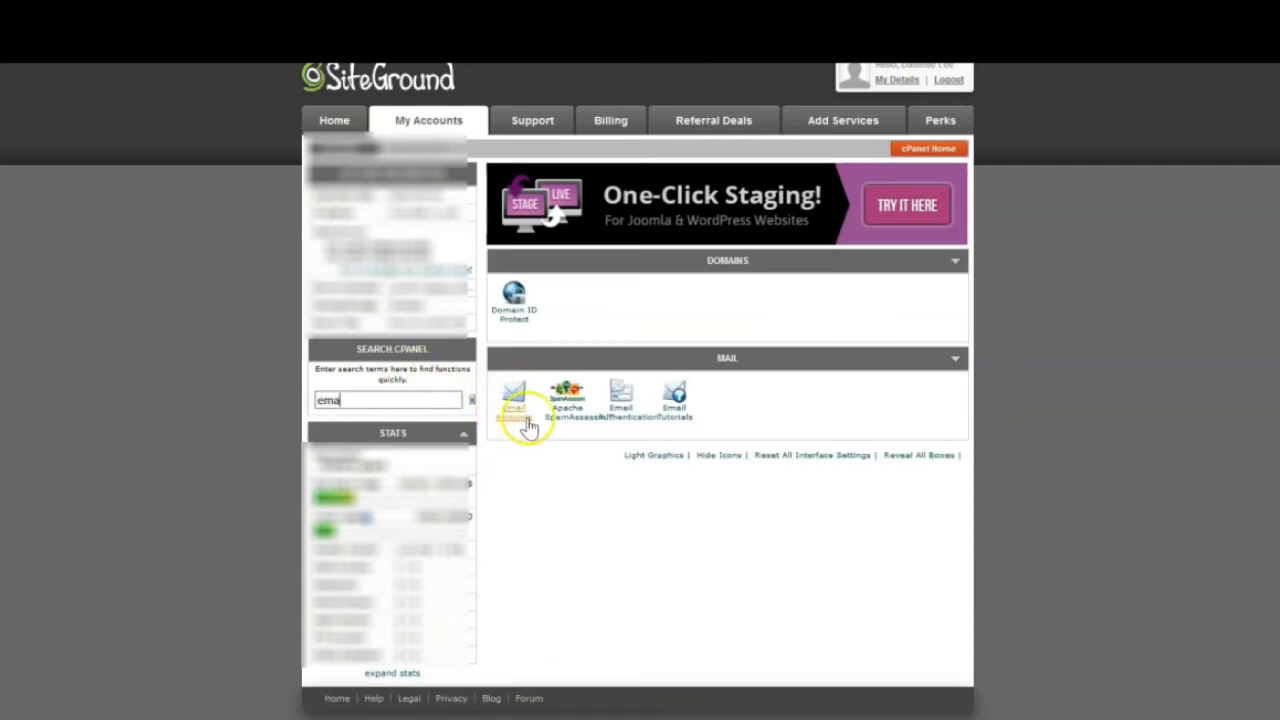
{"action": "left_click", "coordinate": [471, 399]}
{"action": "scroll", "coordinate": [667, 425], "scroll_direction": "down", "scroll_amount": 3}
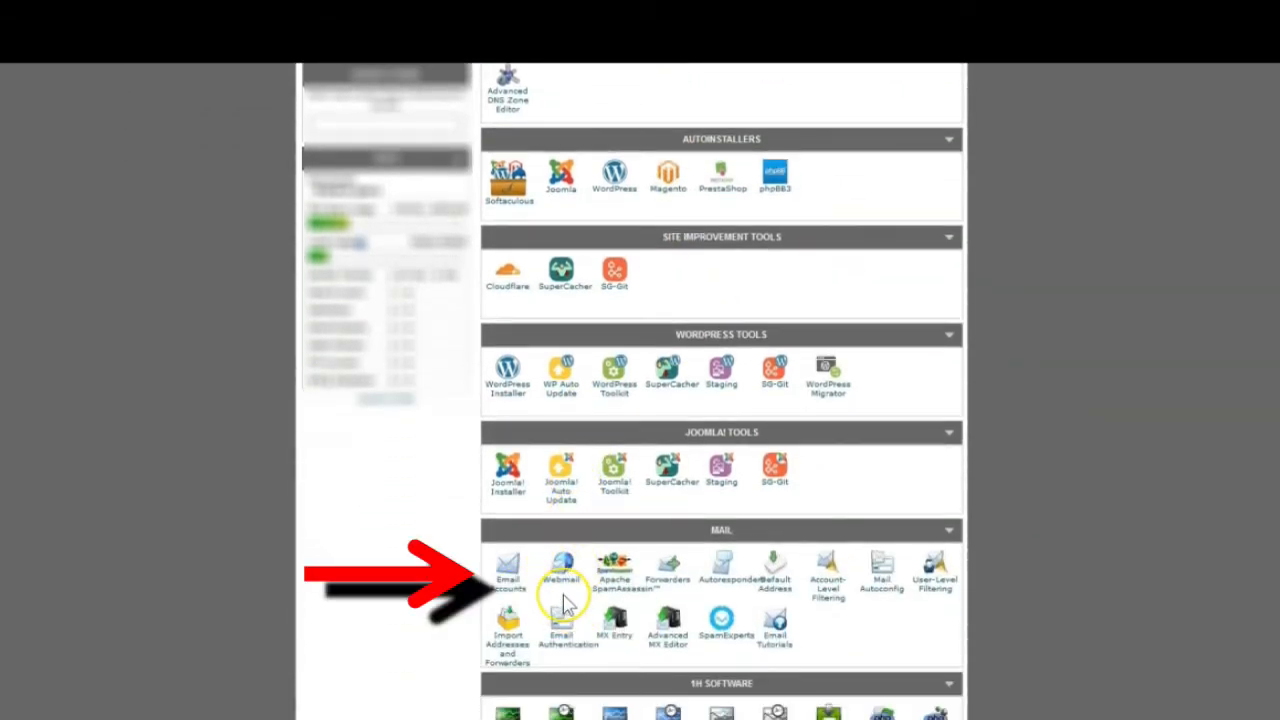
{"action": "scroll", "coordinate": [555, 560], "scroll_direction": "down", "scroll_amount": 2}
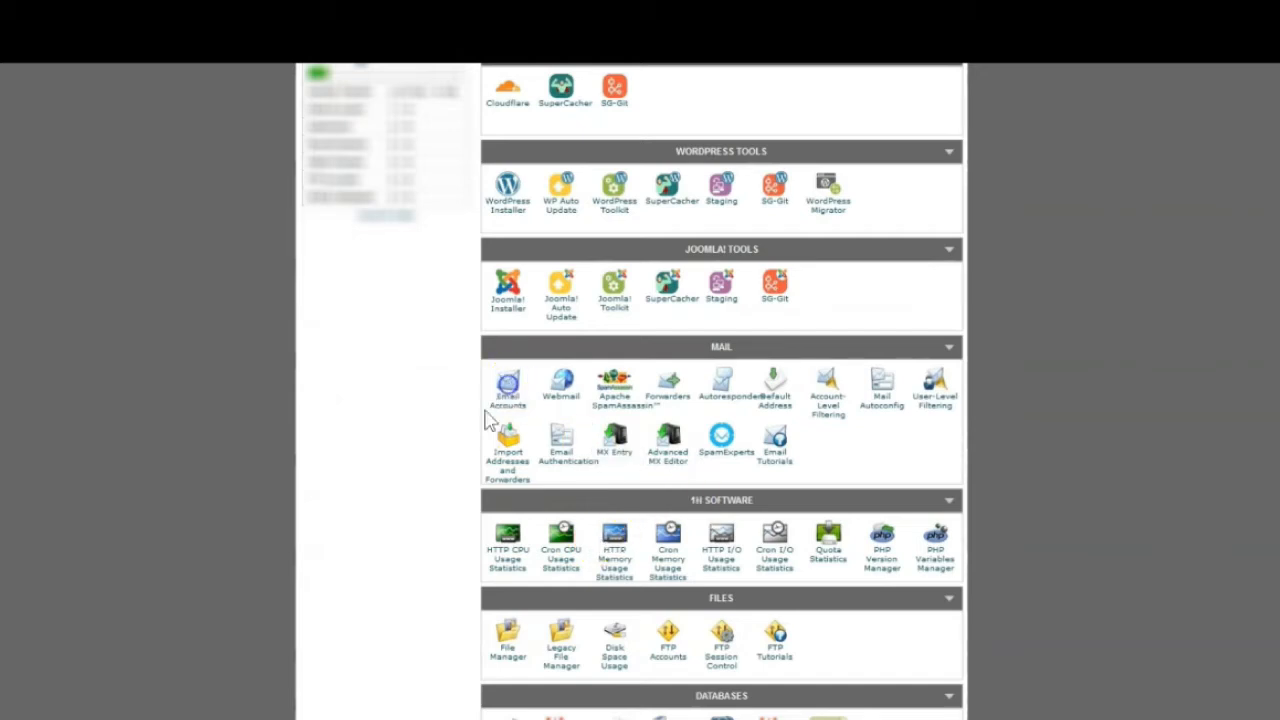
{"action": "left_click", "coordinate": [488, 420]}
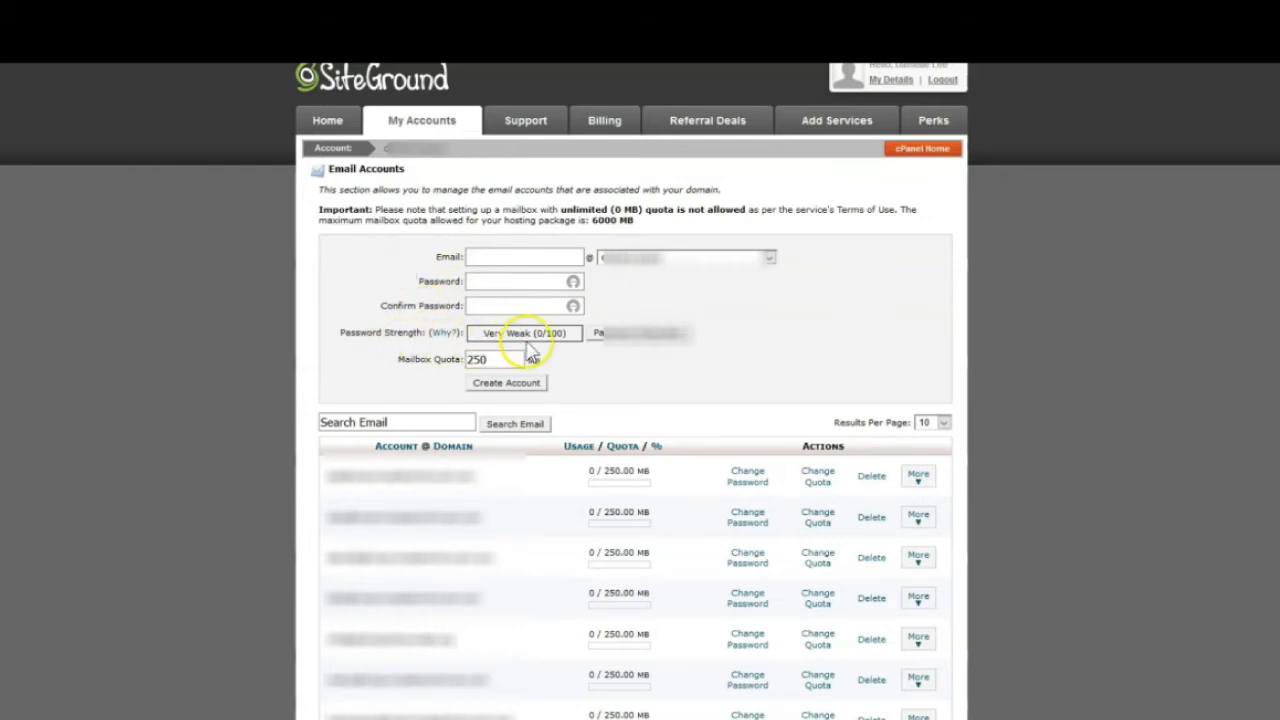
Choose missvirtualtechintrovert.com as the domain for the new email address
{"action": "scroll", "coordinate": [375, 327], "scroll_direction": "down", "scroll_amount": 3}
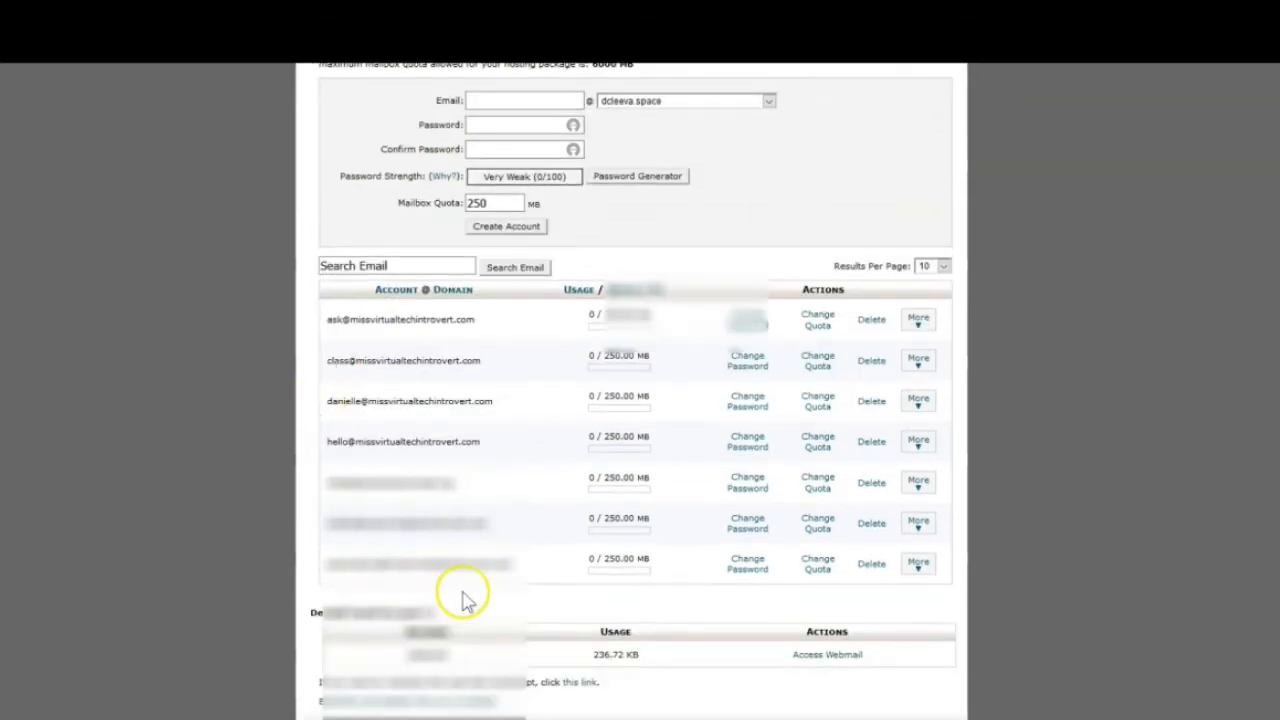
{"action": "scroll", "coordinate": [723, 251], "scroll_direction": "up", "scroll_amount": 3}
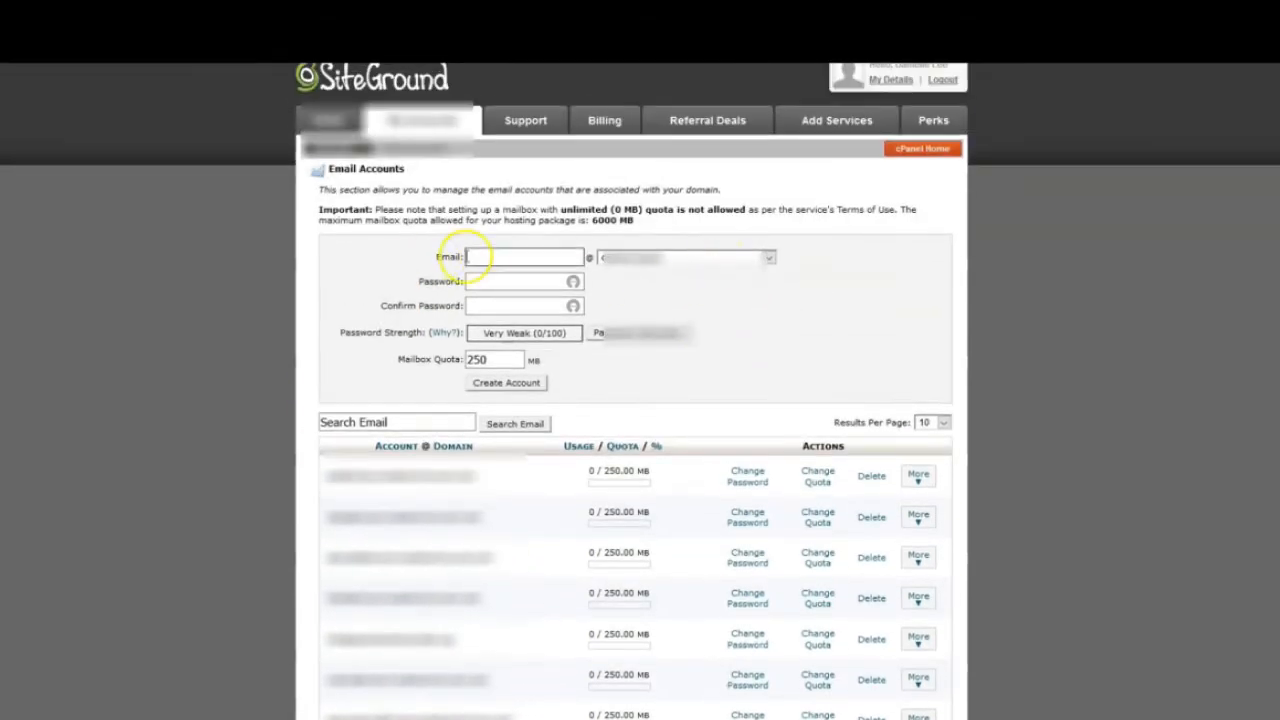
{"action": "left_click", "coordinate": [765, 259]}
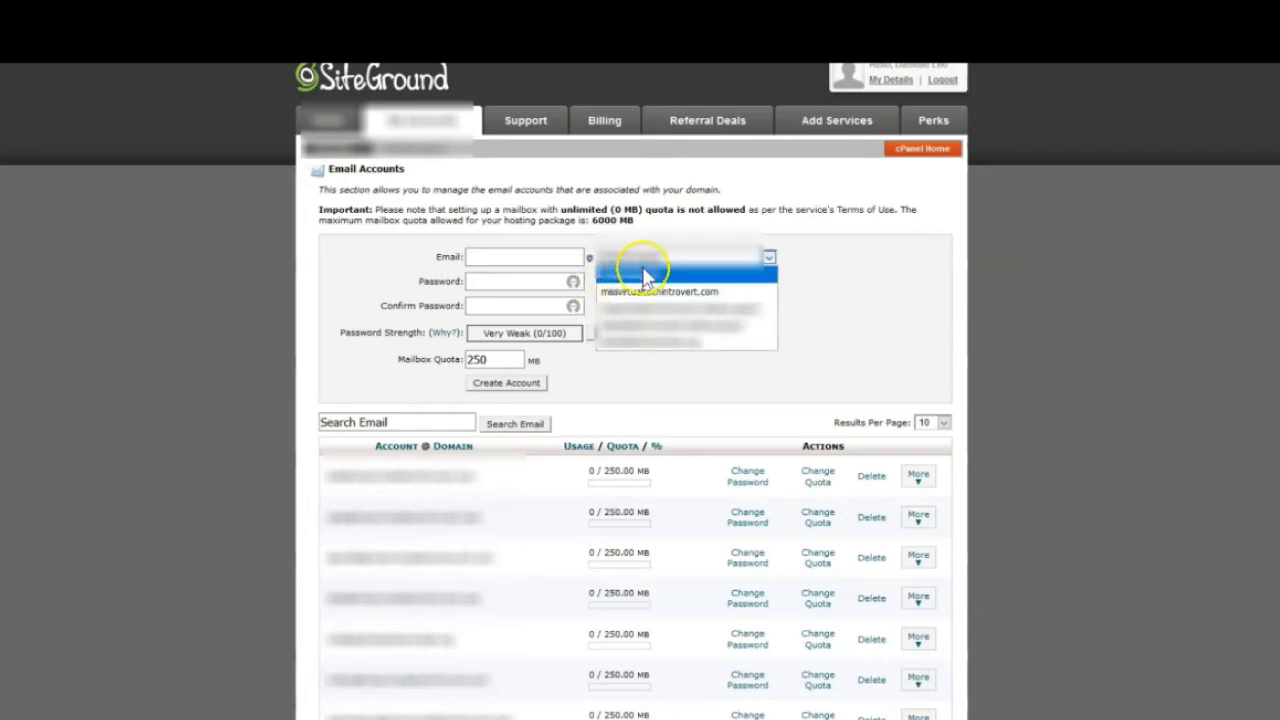
{"action": "left_click", "coordinate": [735, 295]}
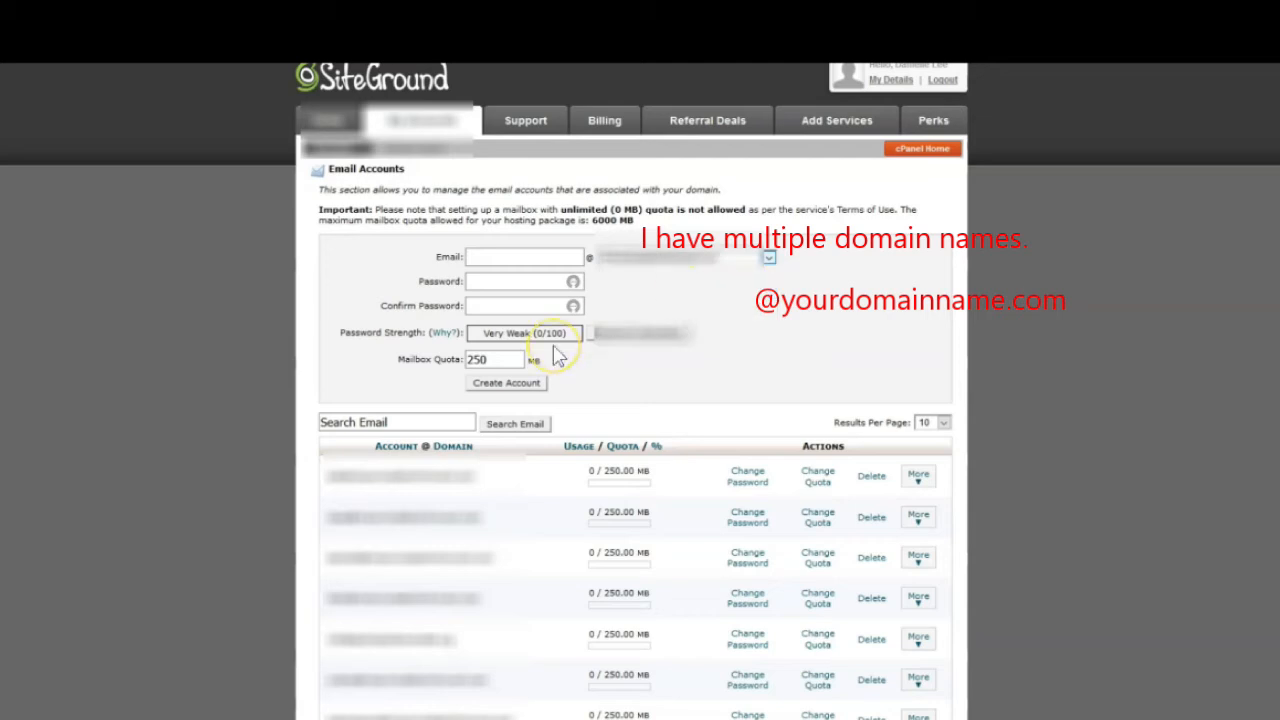
{"action": "left_click", "coordinate": [510, 262]}
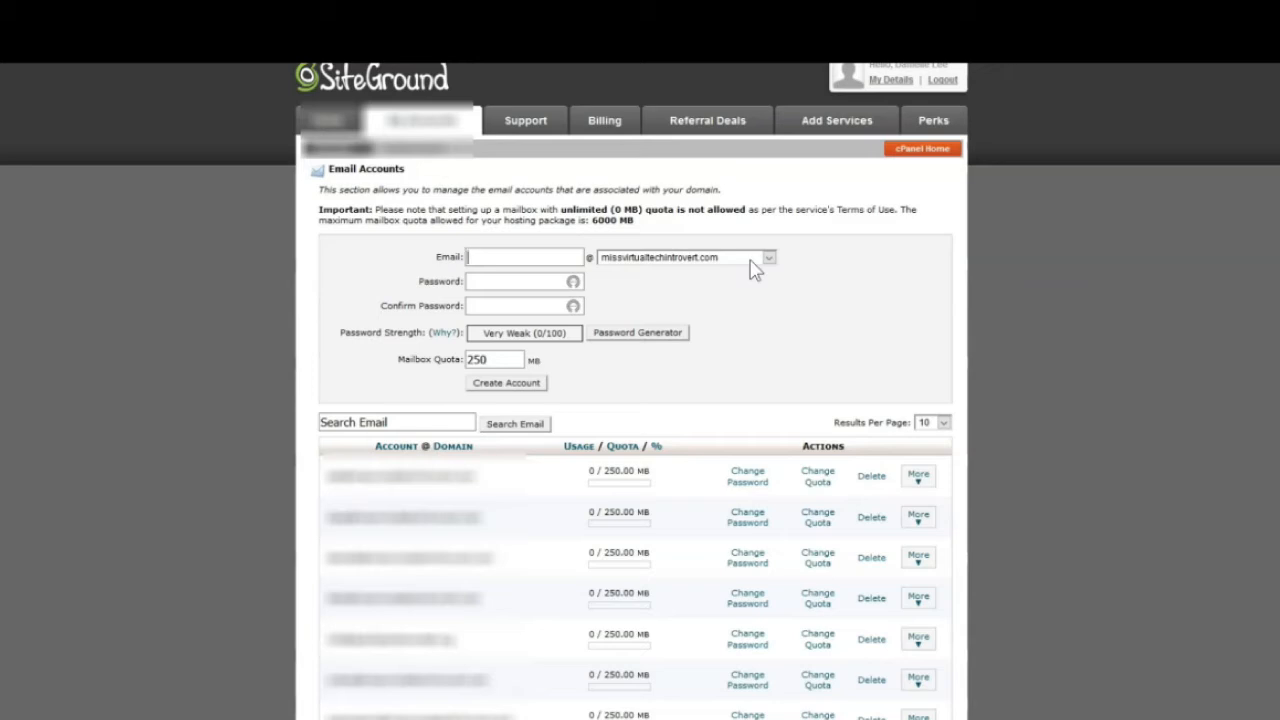
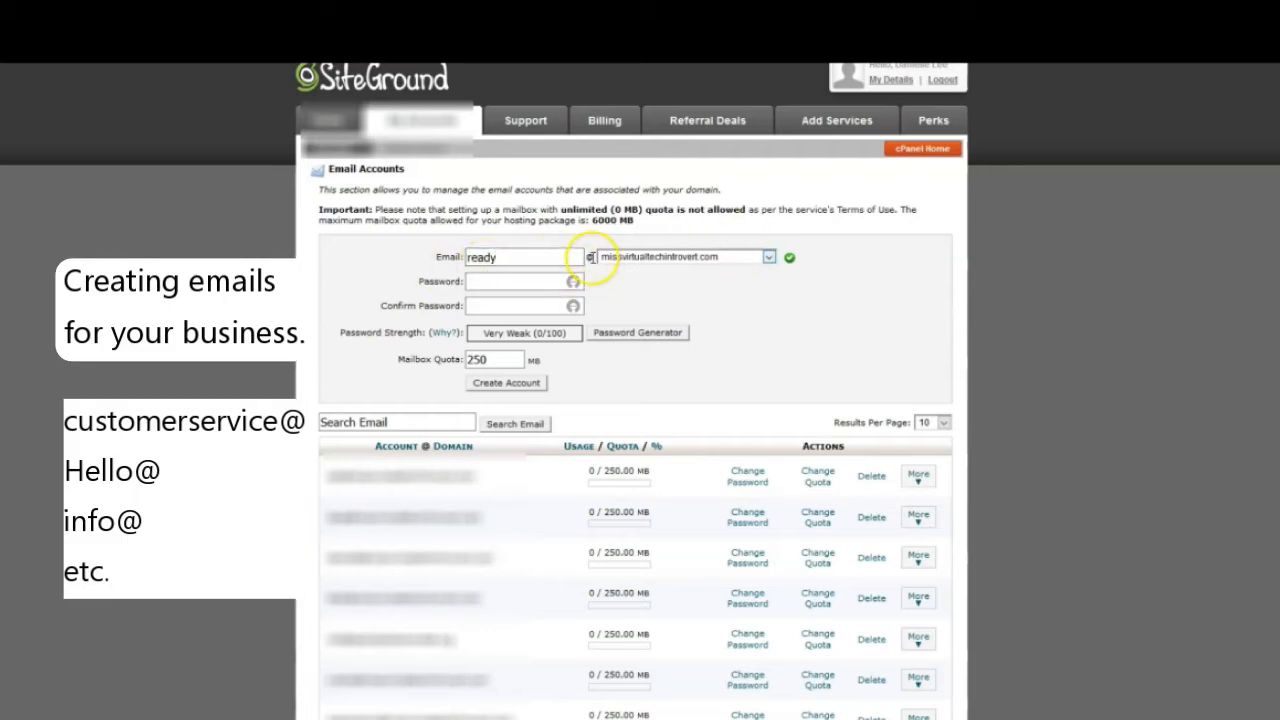
{"action": "left_click", "coordinate": [500, 285]}
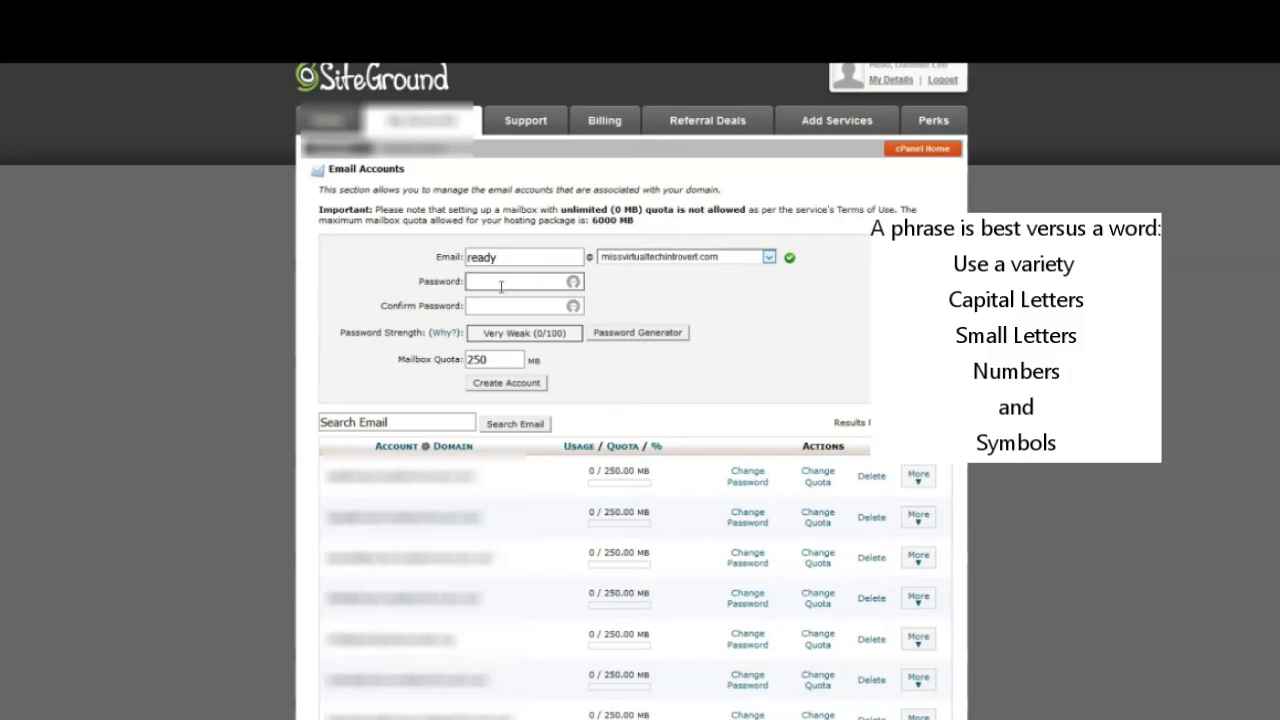
{"action": "type", "text": "a"}
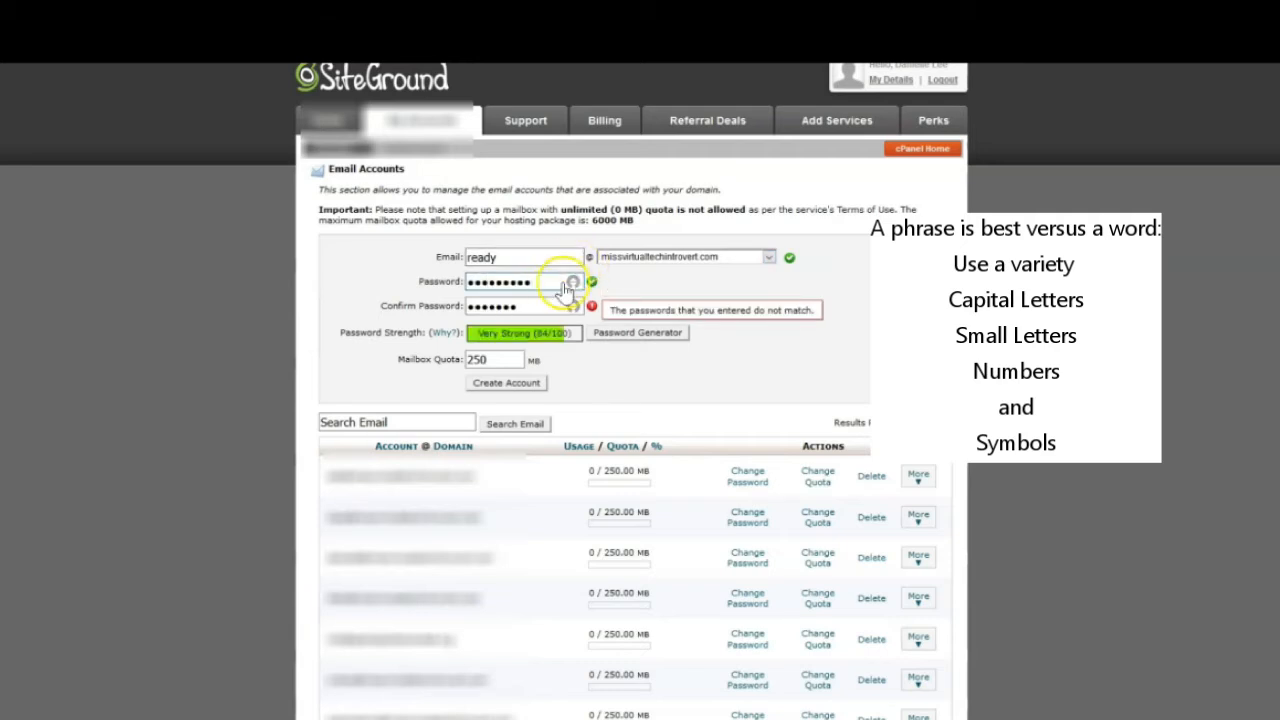
{"action": "left_click", "coordinate": [532, 306]}
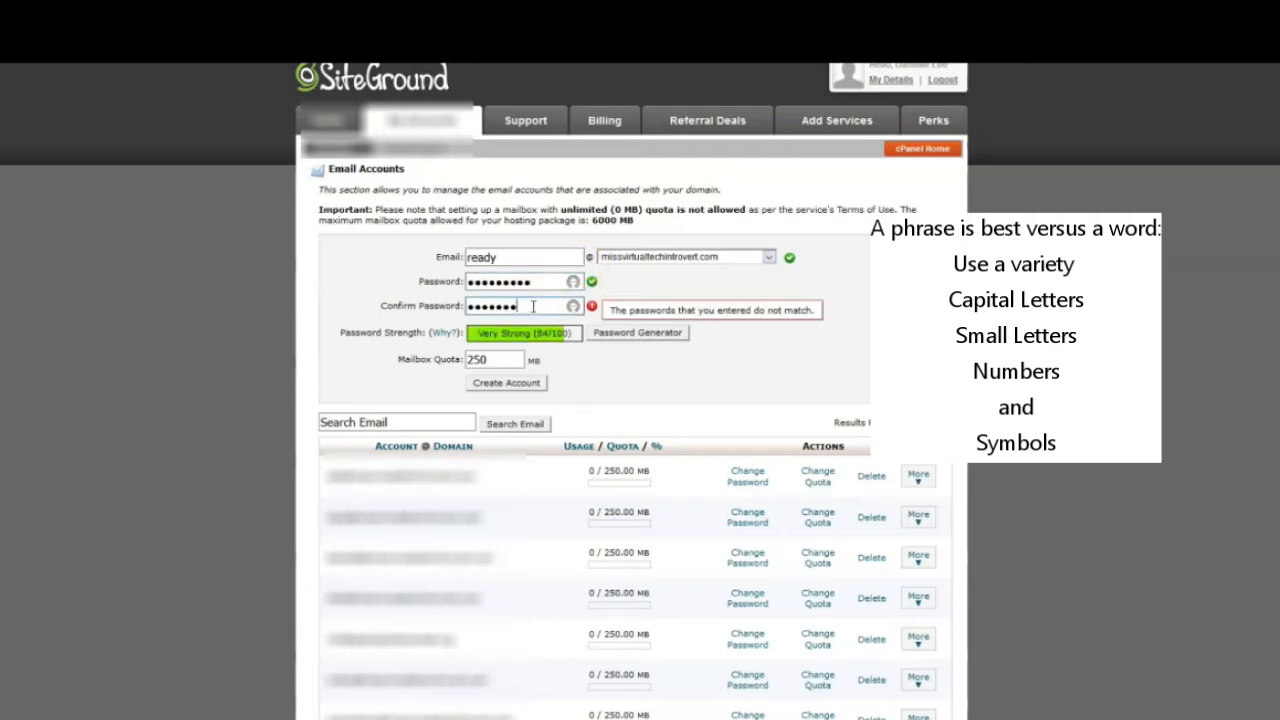
{"action": "type", "text": "1"}
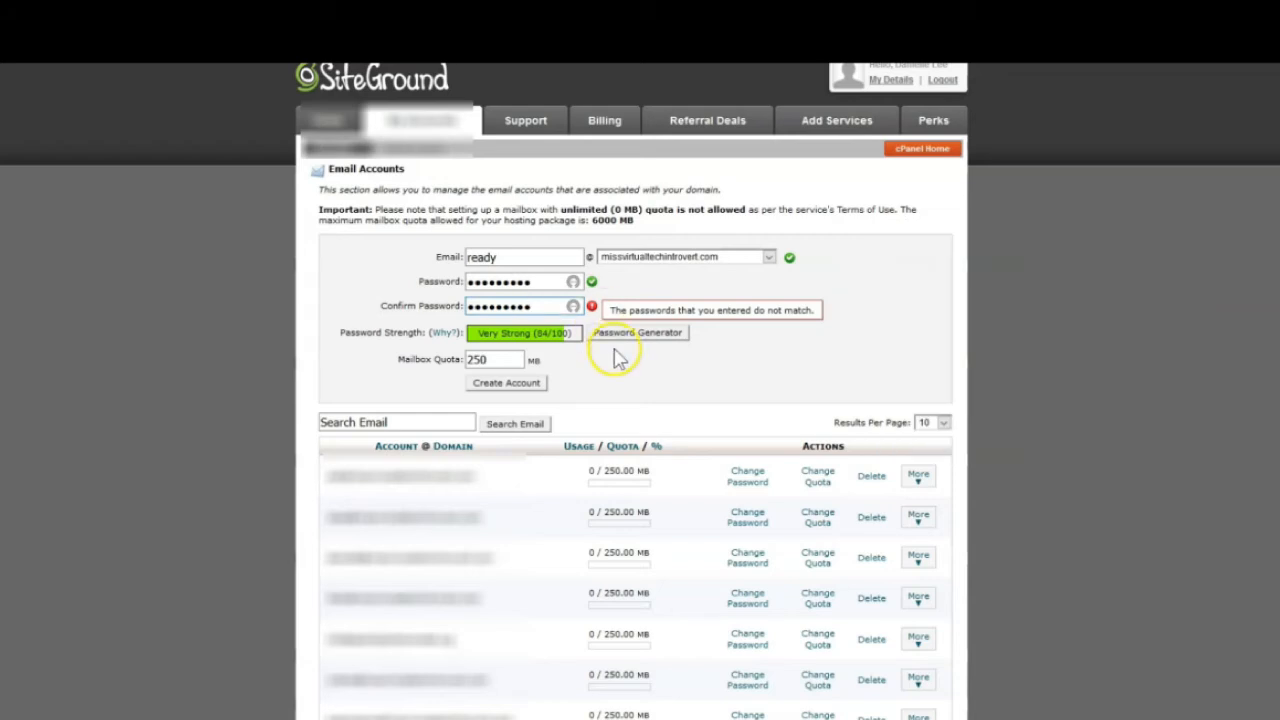
{"action": "left_click", "coordinate": [614, 363]}
{"action": "left_click_drag", "start_coordinate": [557, 307], "coordinate": [288, 278]}
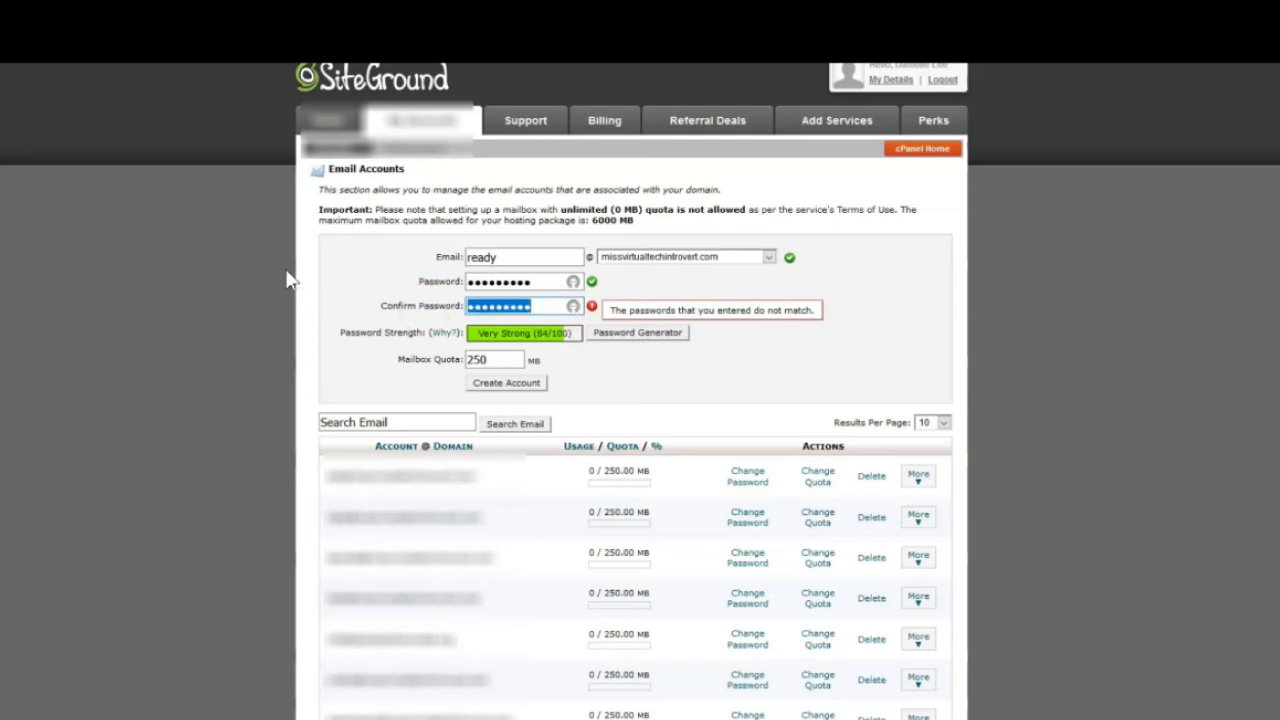
{"action": "type", "text": "****"}
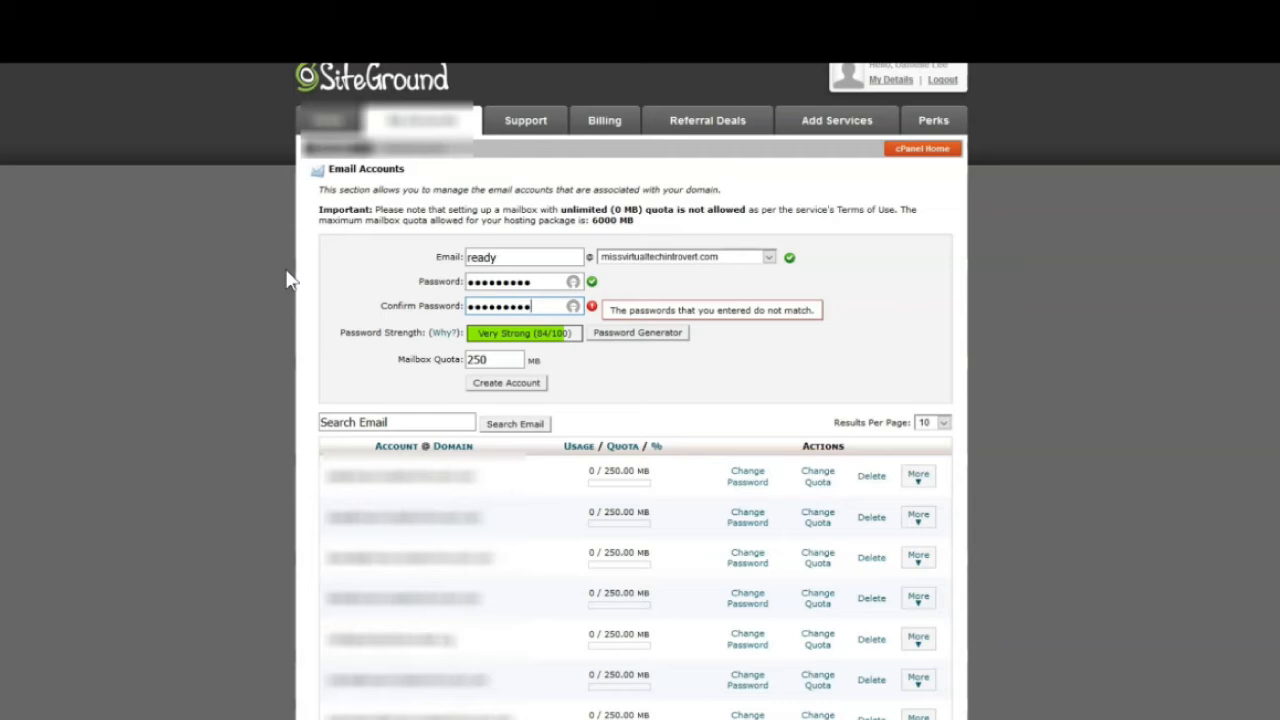
Clear both password fields and retype a matching very strong password and confirmation
{"action": "left_click", "coordinate": [697, 354]}
{"action": "left_click", "coordinate": [551, 306]}
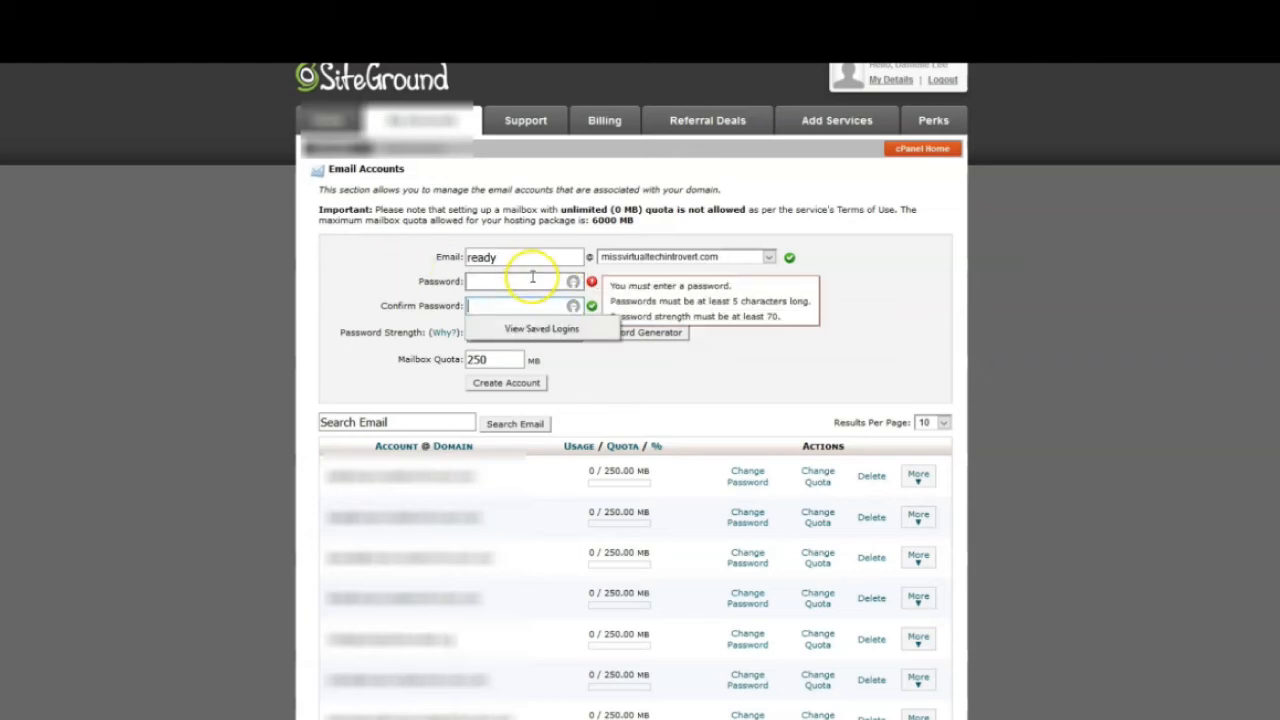
{"action": "left_click", "coordinate": [527, 274]}
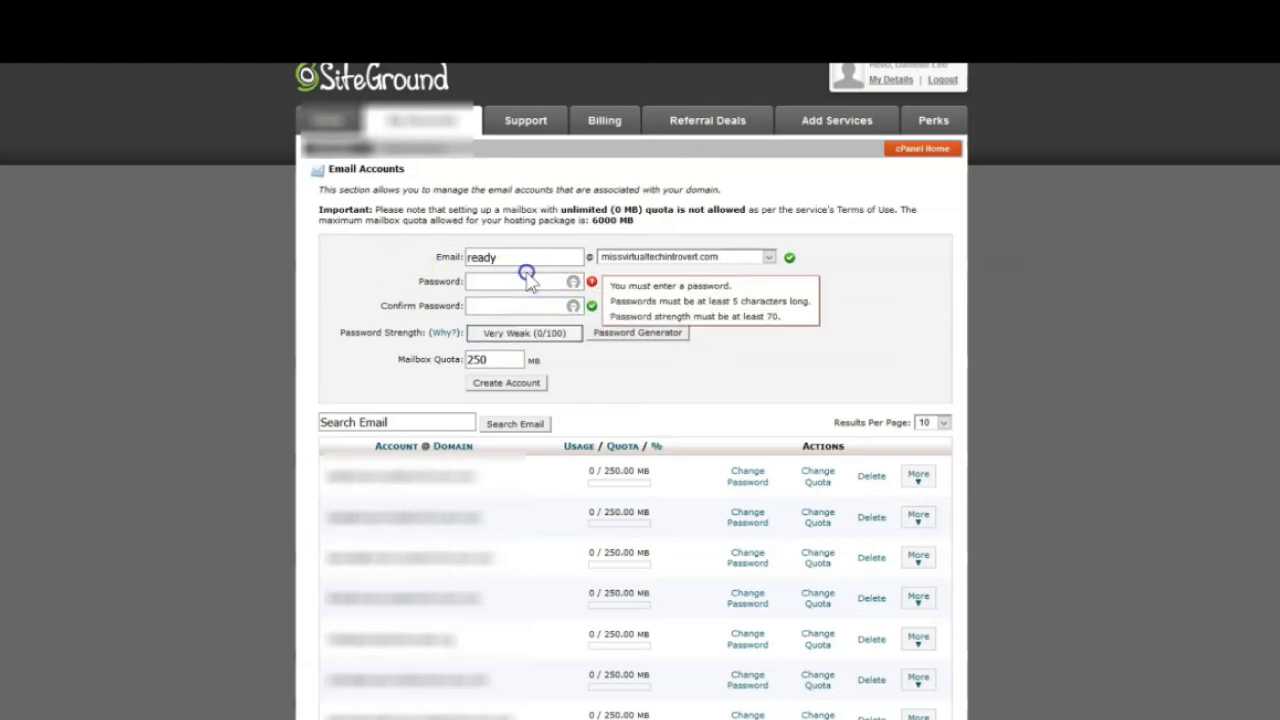
{"action": "left_click", "coordinate": [523, 280]}
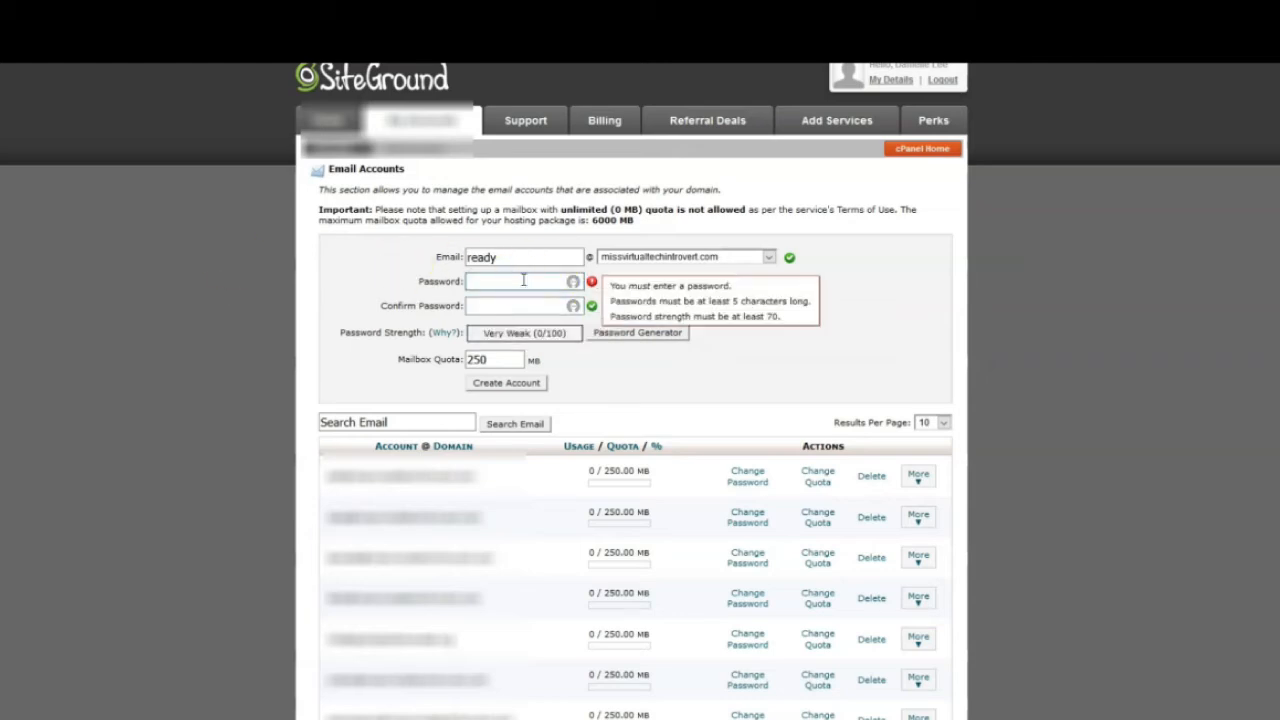
{"action": "type", "text": "•••••"}
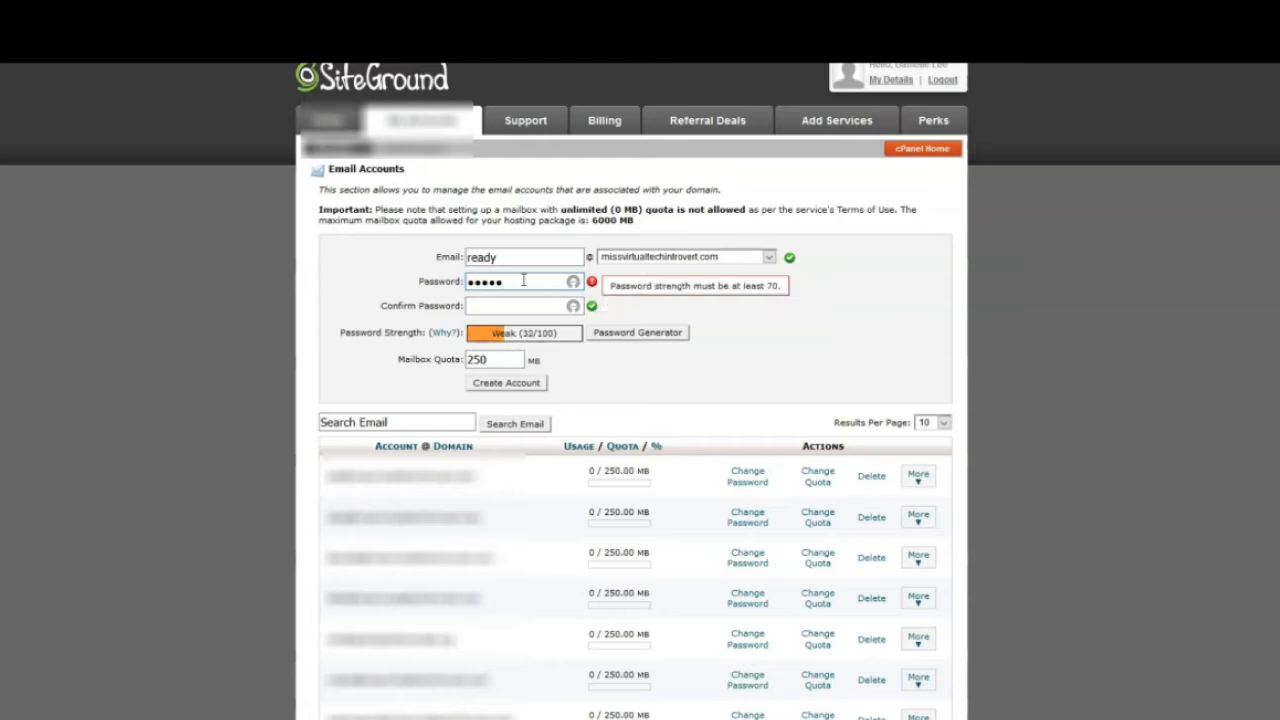
{"action": "type", "text": "•"}
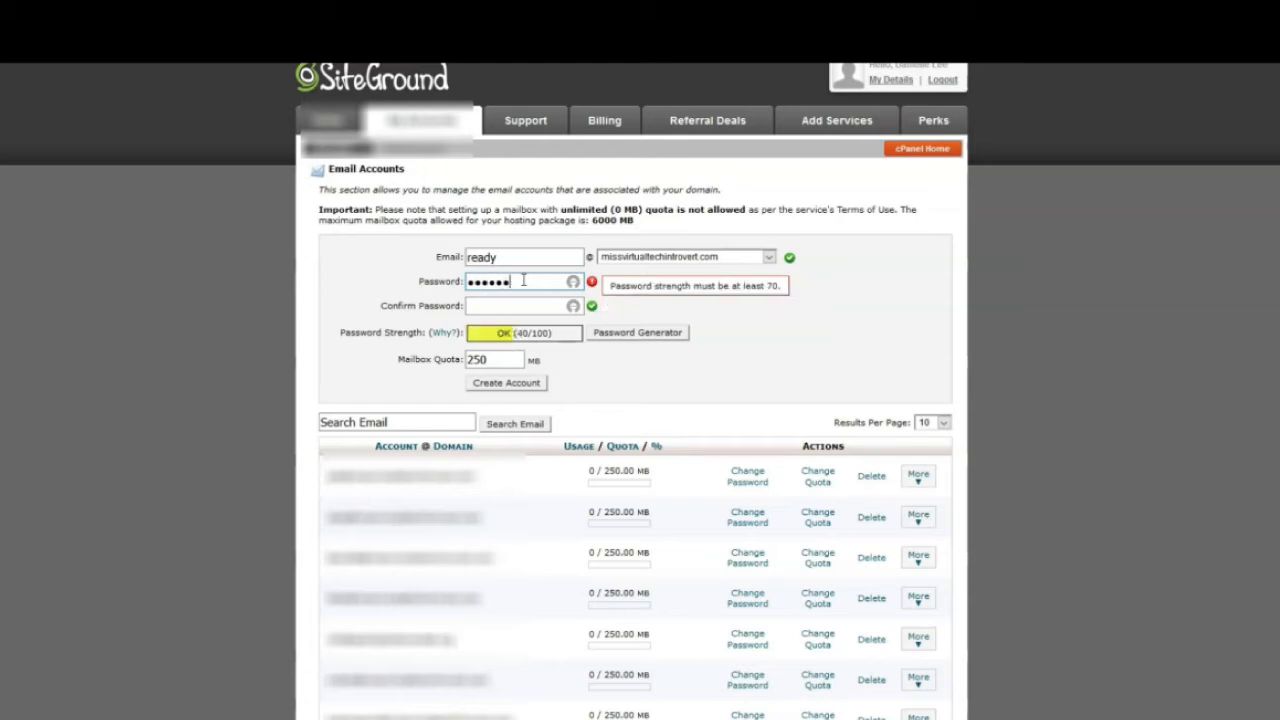
{"action": "type", "text": "•••"}
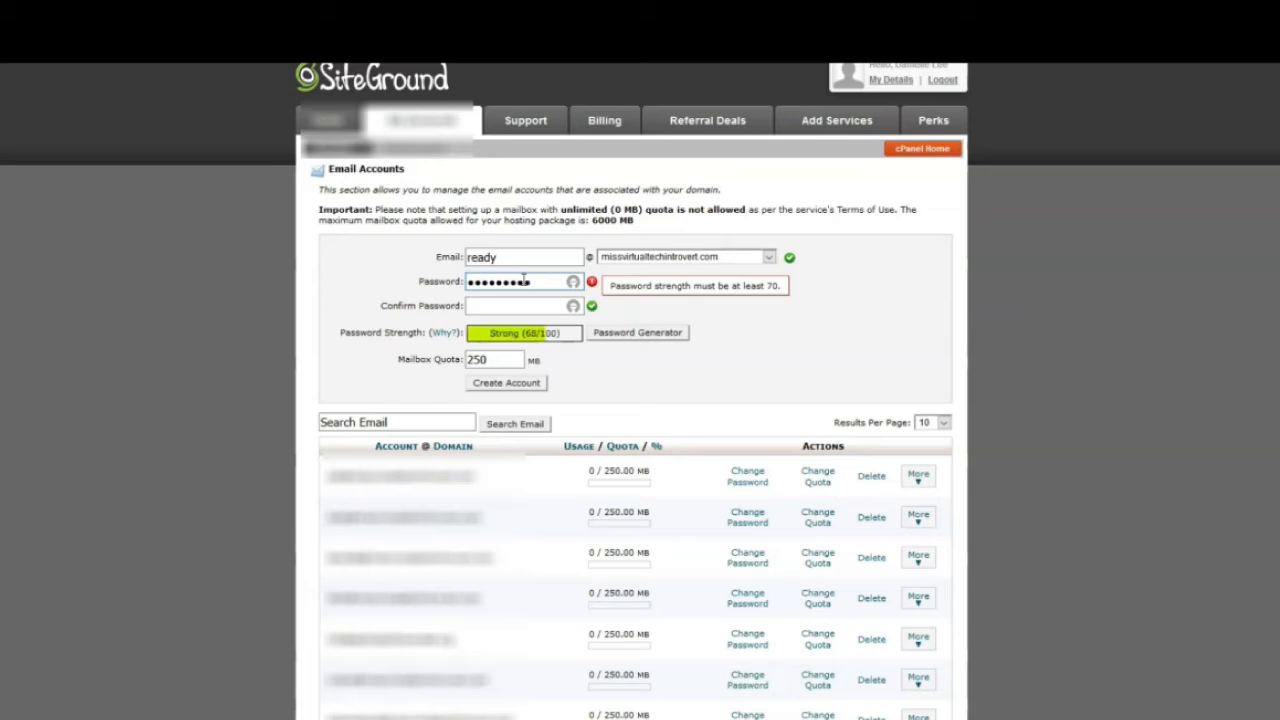
{"action": "key", "text": "Tab"}
{"action": "type", "text": "•"}
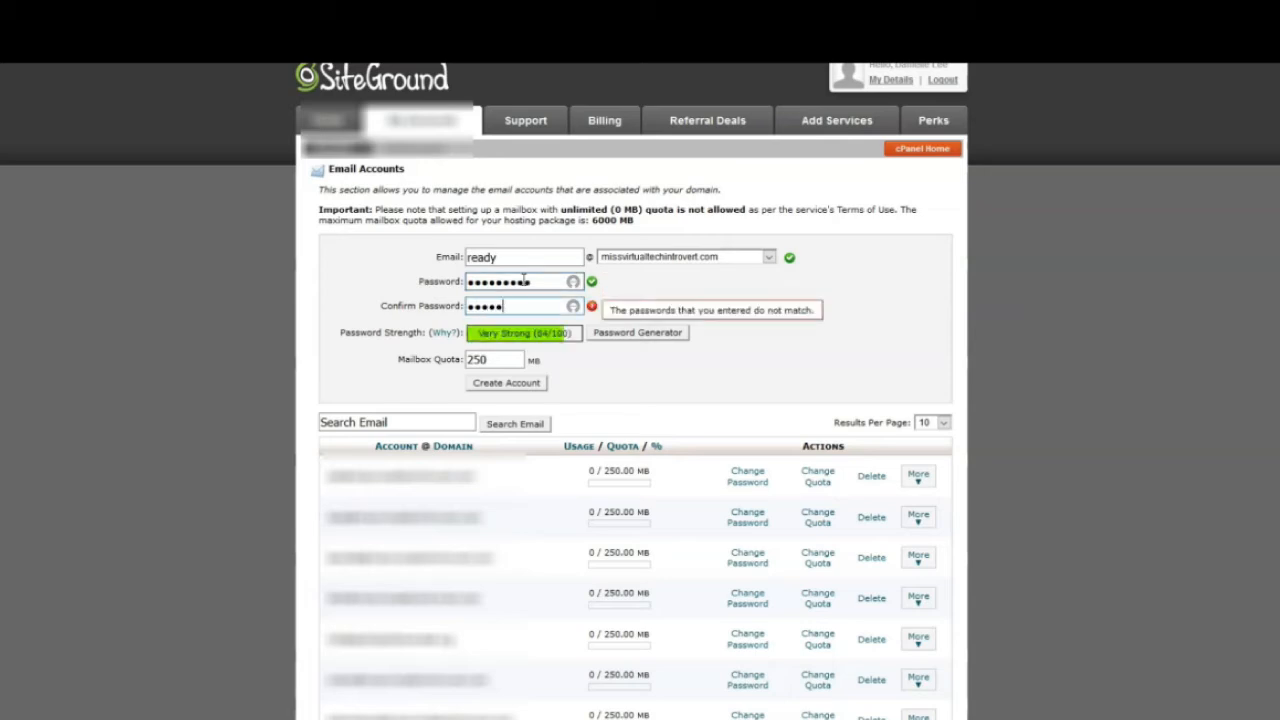
{"action": "type", "text": "••••••••"}
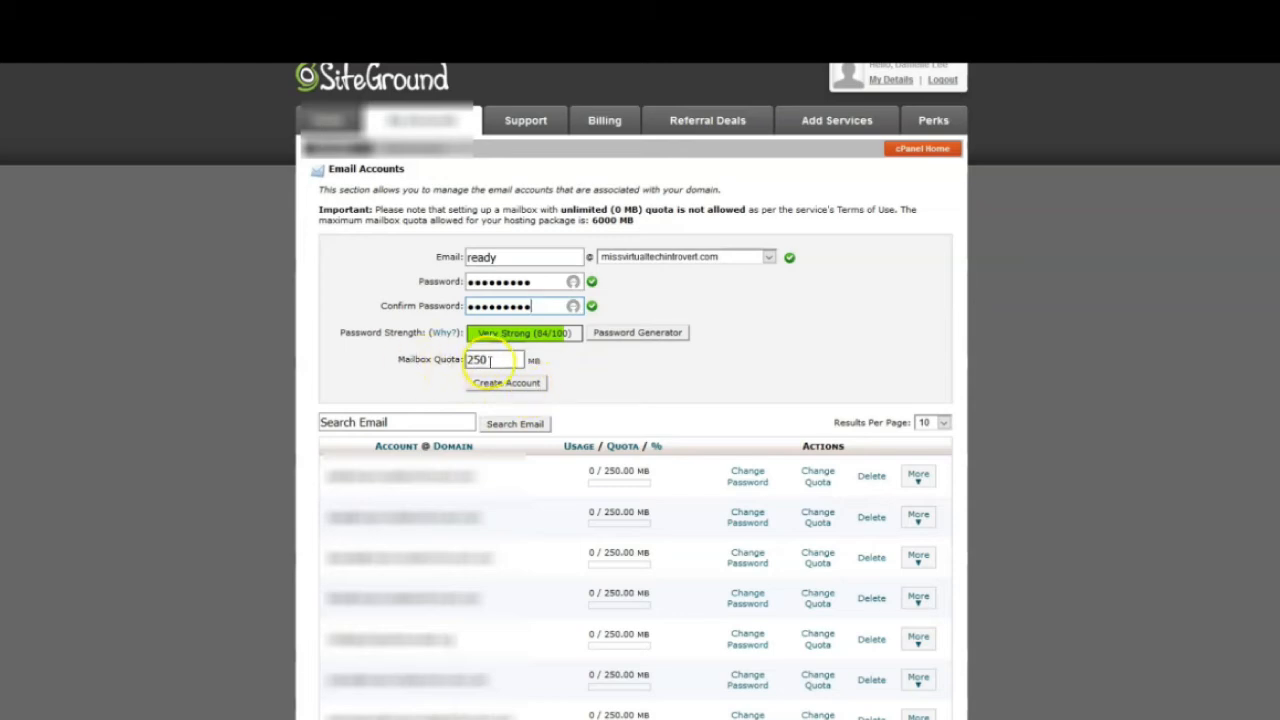
Set the mailbox quota back to 250 MB
{"action": "left_click_drag", "start_coordinate": [521, 361], "coordinate": [445, 358]}
{"action": "type", "text": "400"}
{"action": "left_click_drag", "start_coordinate": [620, 366], "coordinate": [354, 333]}
{"action": "type", "text": "250"}
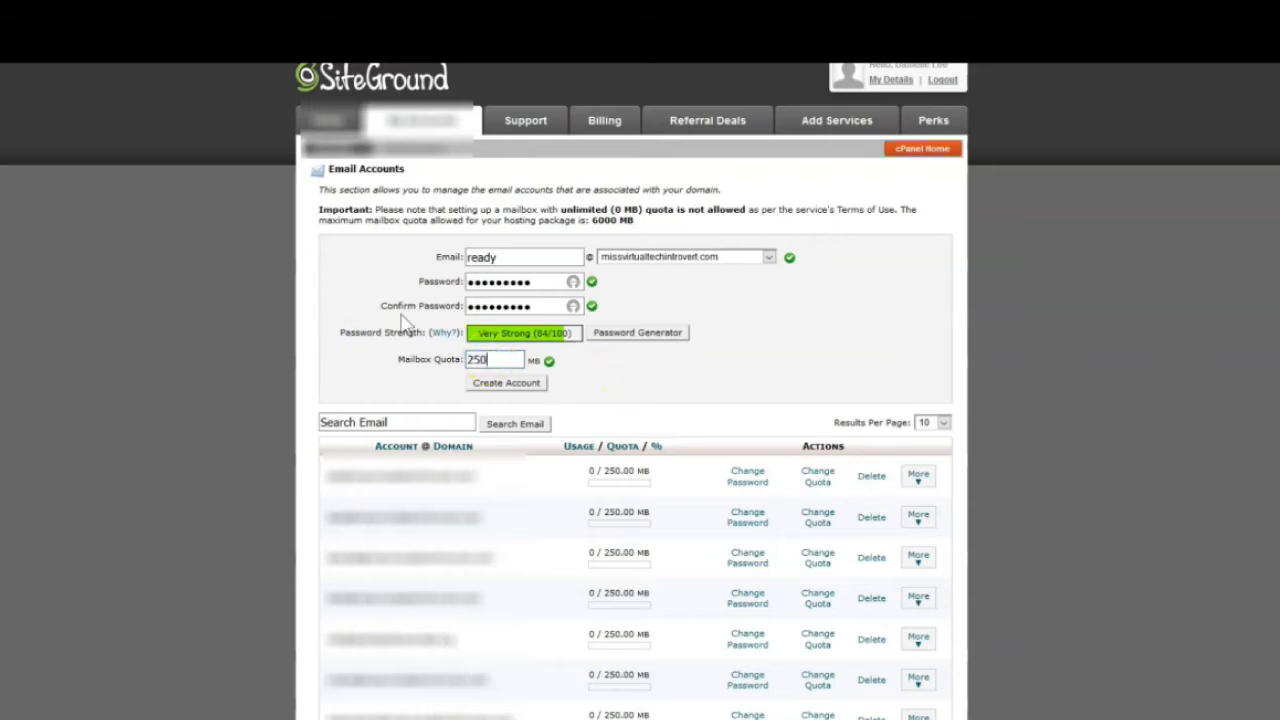
{"action": "left_click", "coordinate": [505, 388]}
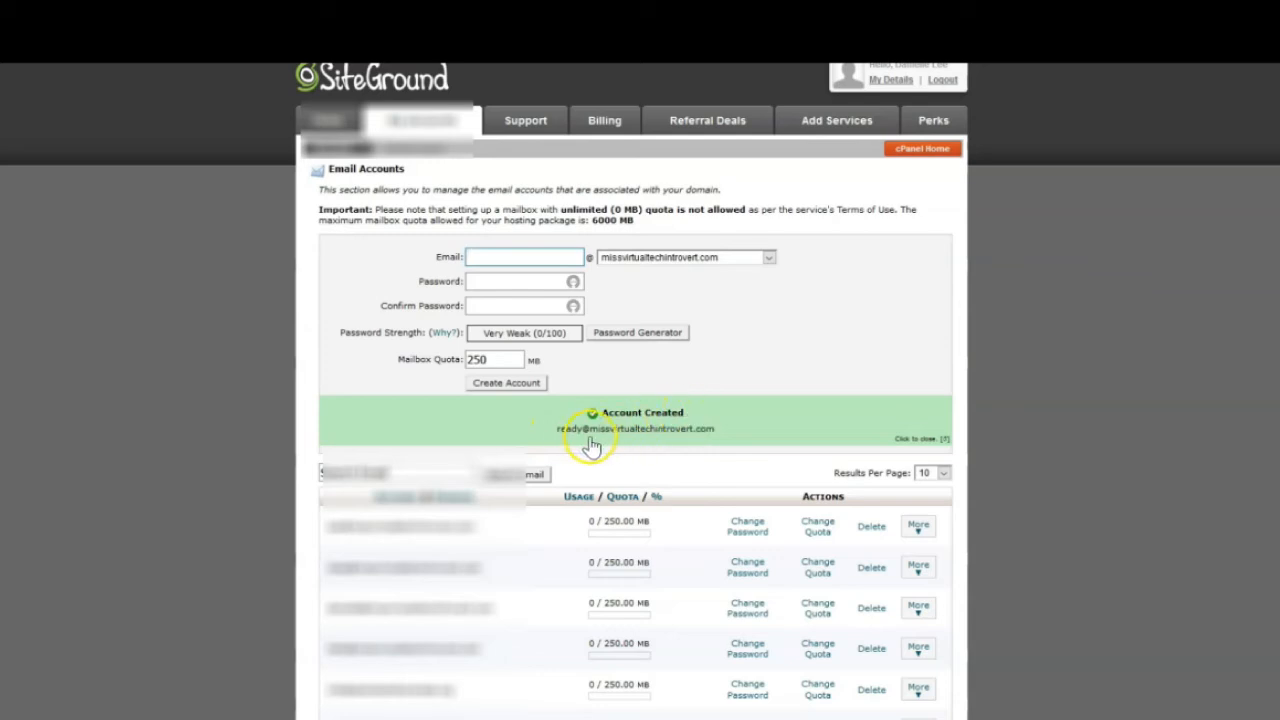
{"action": "scroll", "coordinate": [646, 451], "scroll_direction": "down", "scroll_amount": 2}
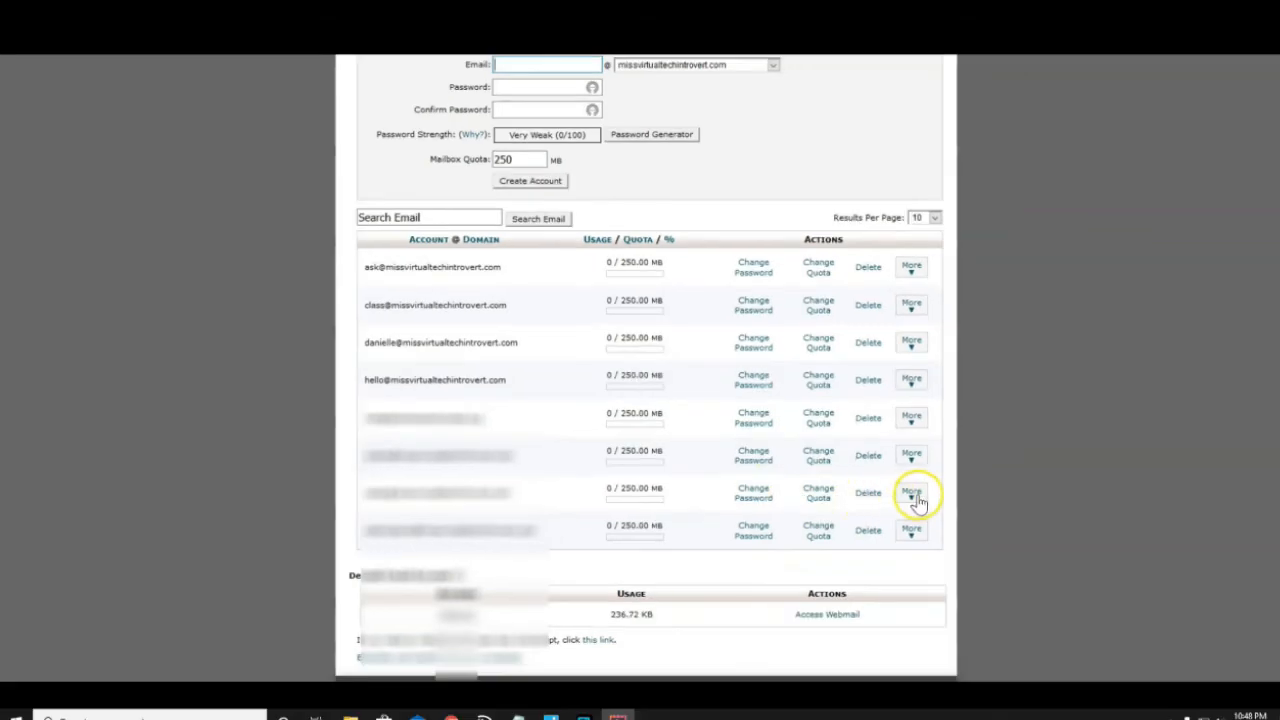
{"action": "left_click", "coordinate": [911, 494]}
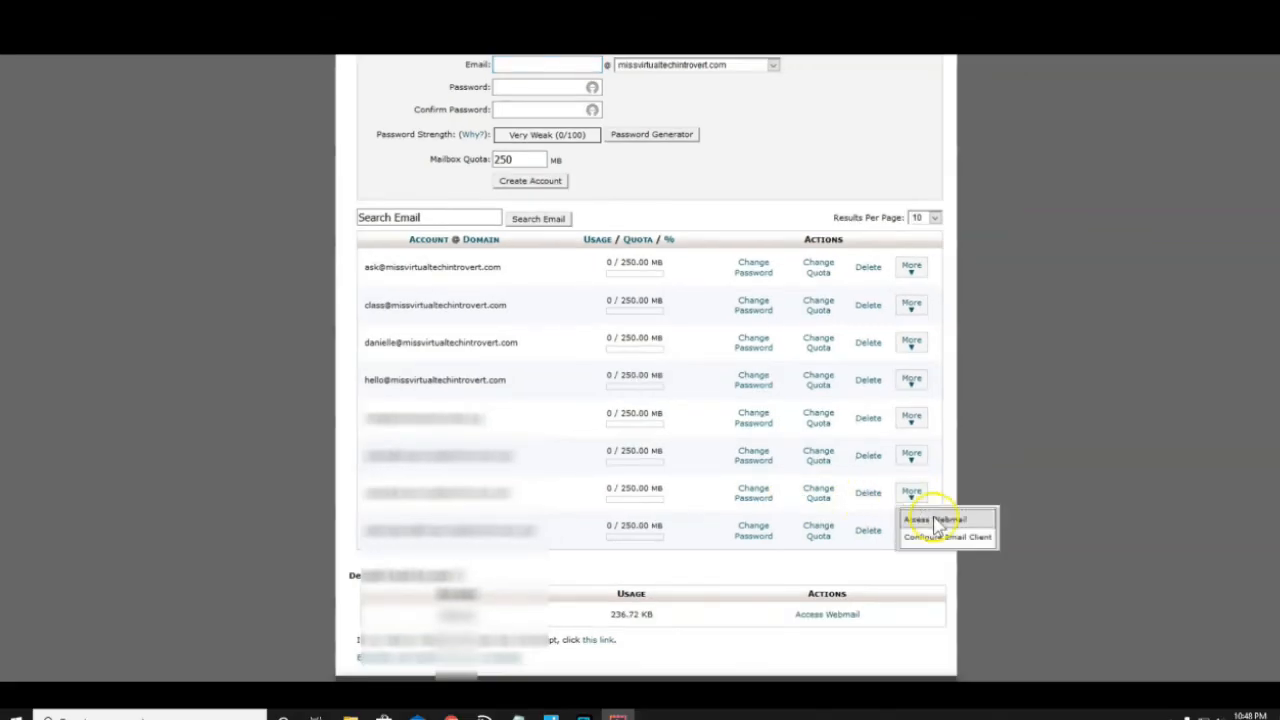
{"action": "left_click", "coordinate": [936, 521]}
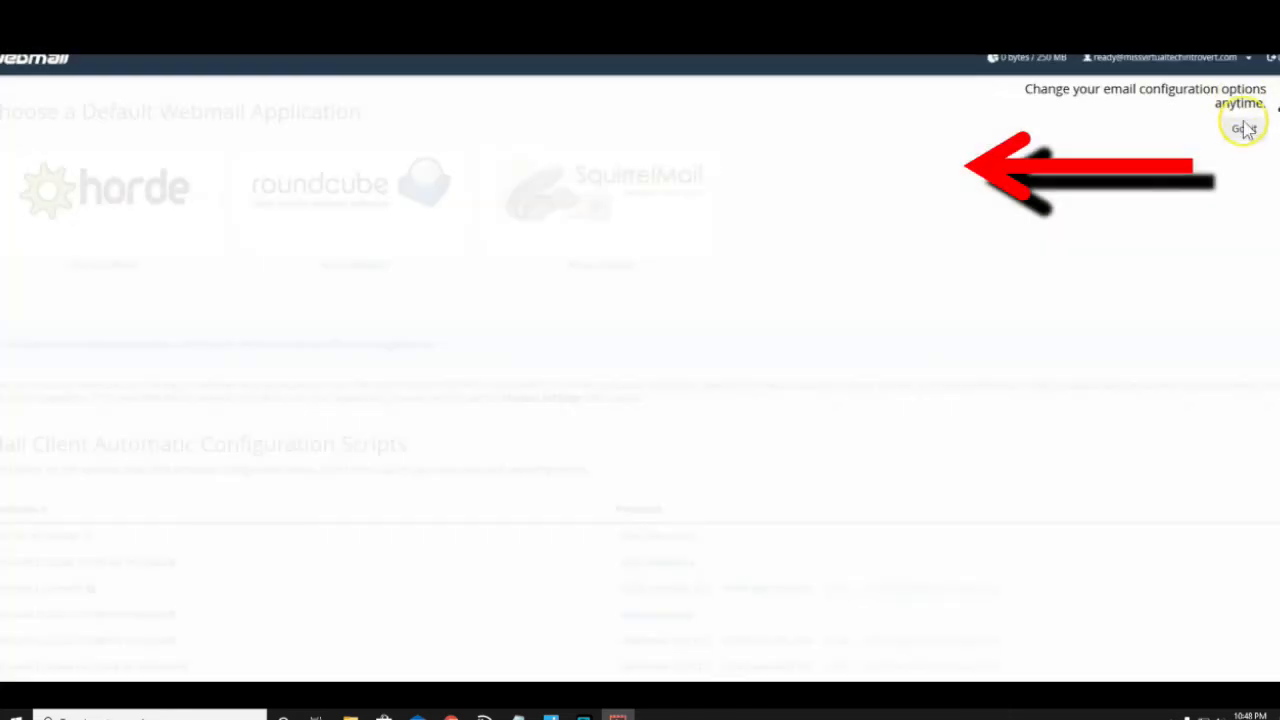
{"action": "left_click", "coordinate": [1244, 128]}
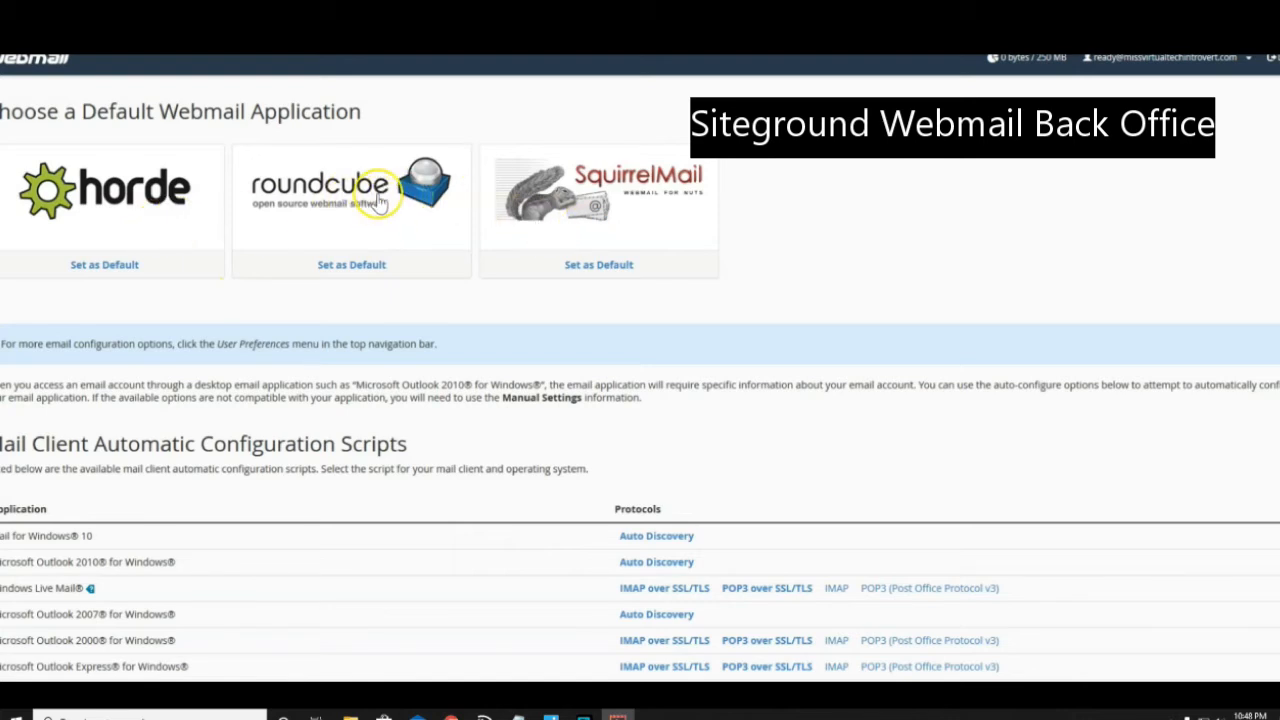
{"action": "left_click", "coordinate": [415, 215]}
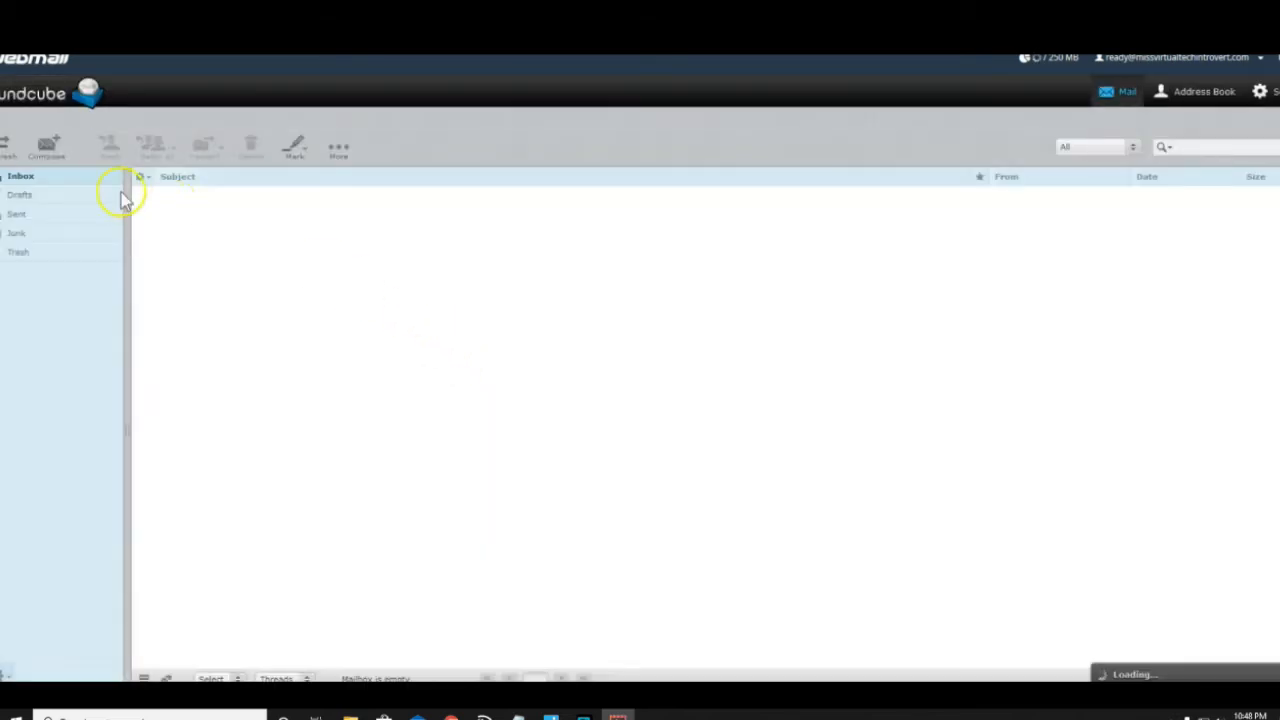
{"action": "left_click", "coordinate": [38, 147]}
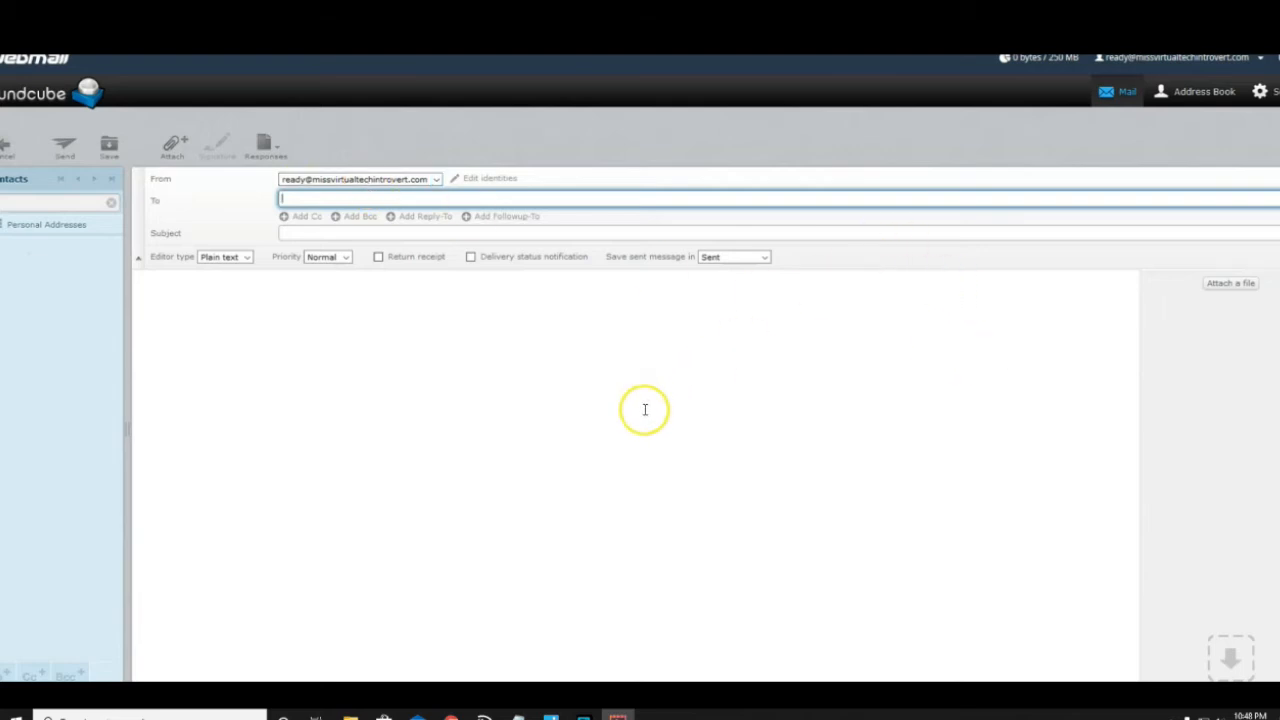
{"action": "left_click", "coordinate": [7, 152]}
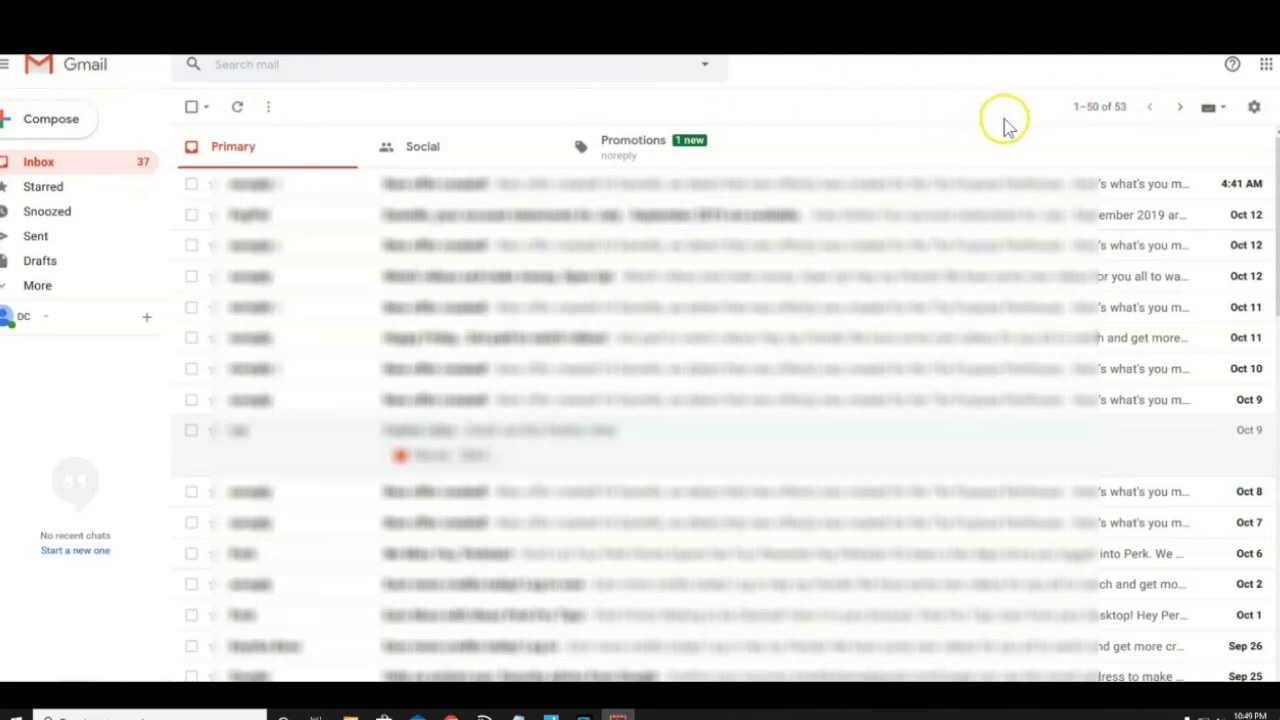
Open Gmail's Accounts and Import settings and begin adding a mail account
{"action": "left_click", "coordinate": [1256, 108]}
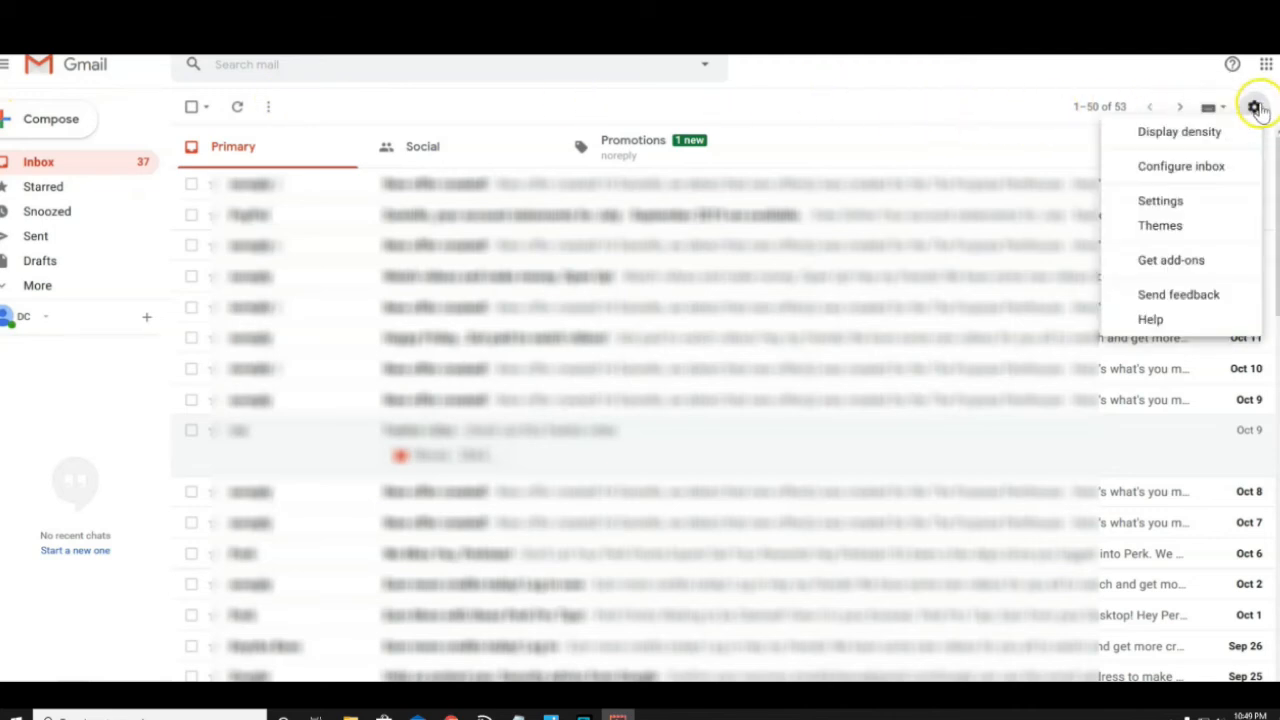
{"action": "left_click", "coordinate": [1163, 202]}
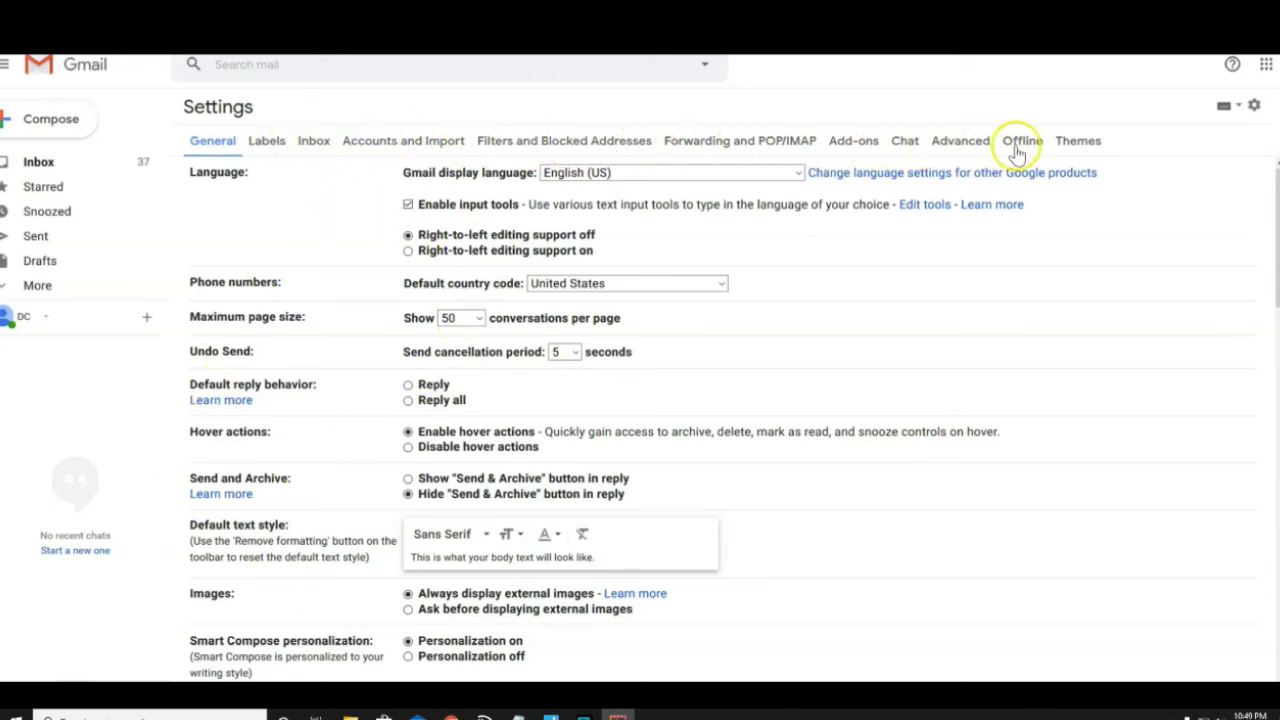
{"action": "left_click", "coordinate": [401, 143]}
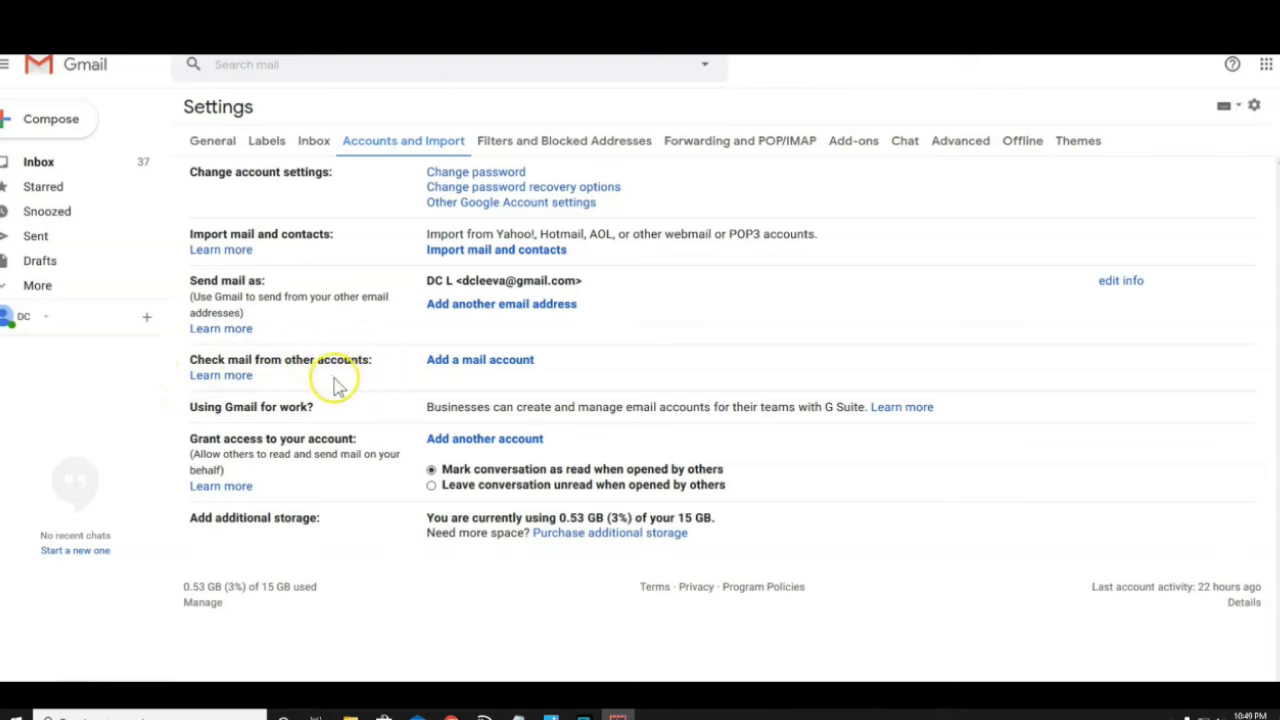
{"action": "left_click", "coordinate": [470, 362]}
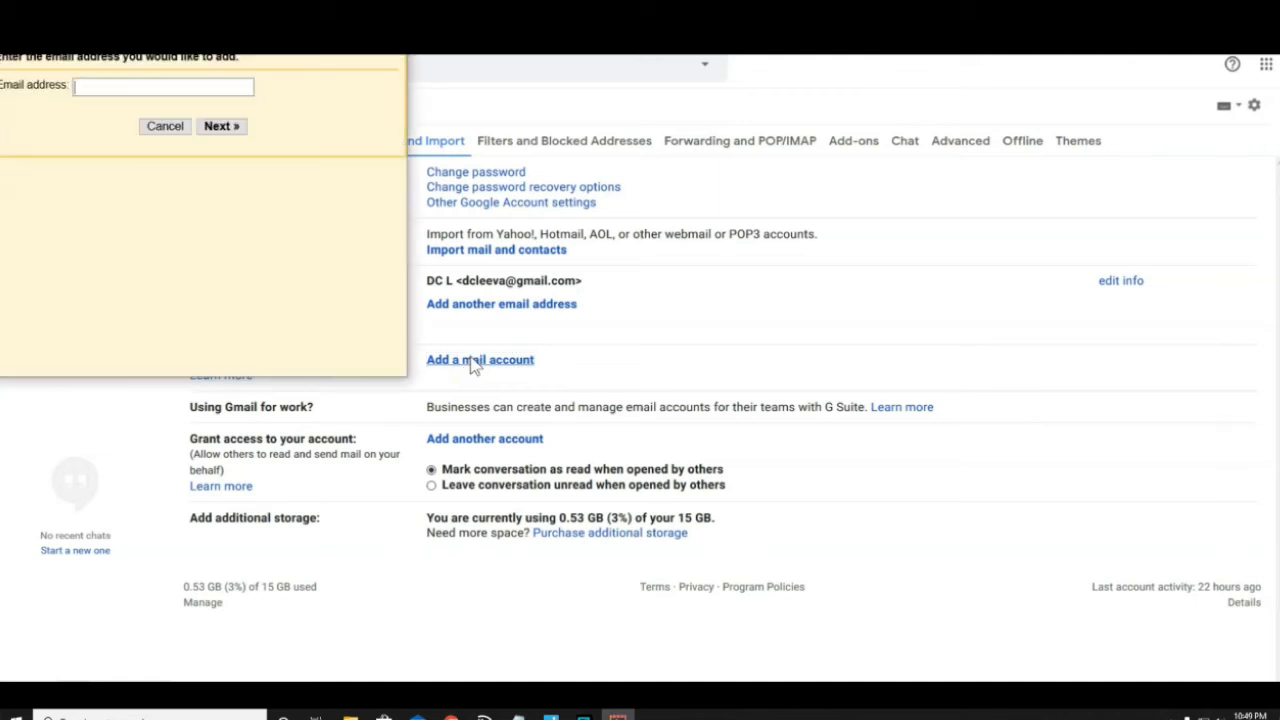
Copy the domain email address from cPanel, paste it into the add-account window, and continue
{"action": "left_click_drag", "start_coordinate": [285, 0], "coordinate": [1040, 145]}
{"action": "left_click", "coordinate": [835, 250]}
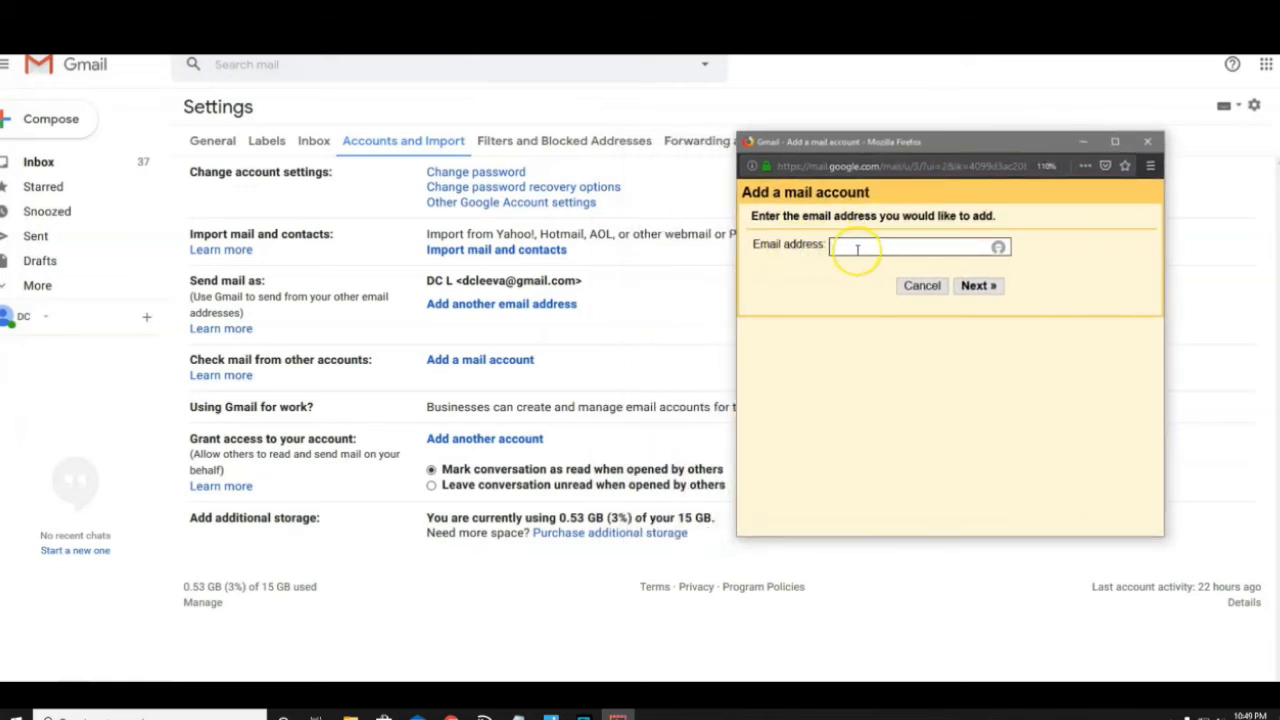
{"action": "left_click", "coordinate": [753, 716]}
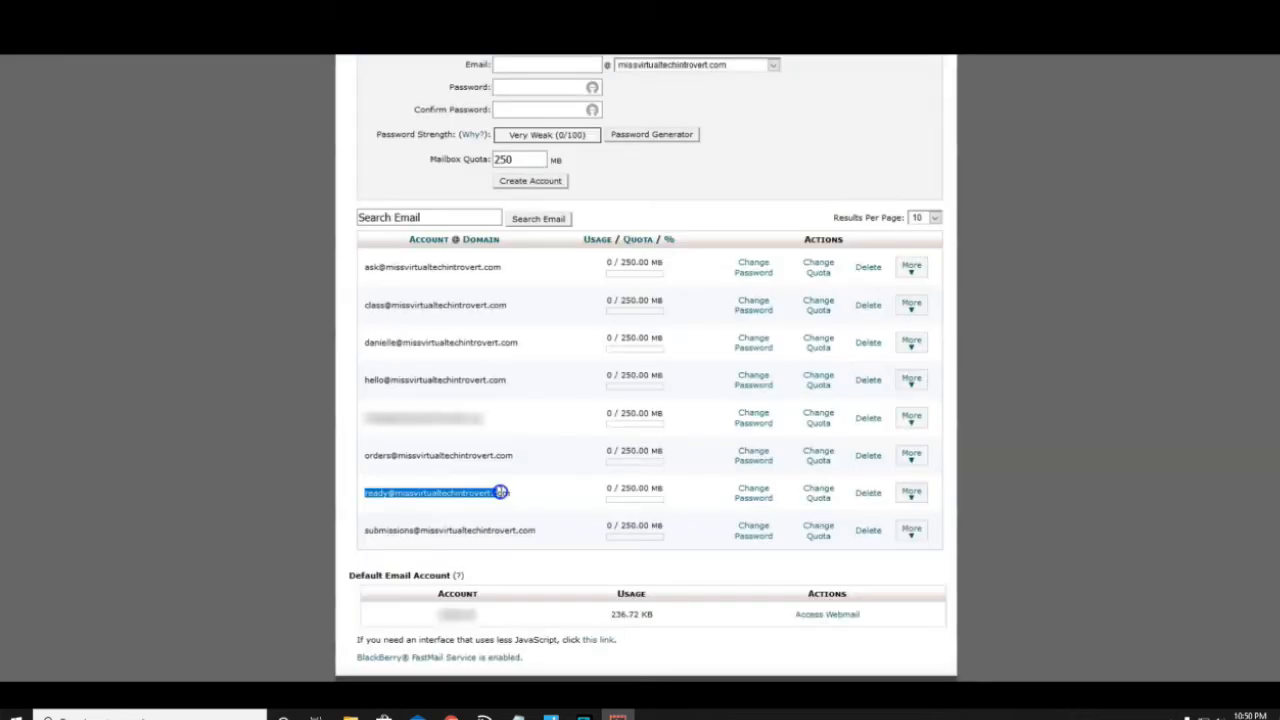
{"action": "right_click", "coordinate": [511, 492]}
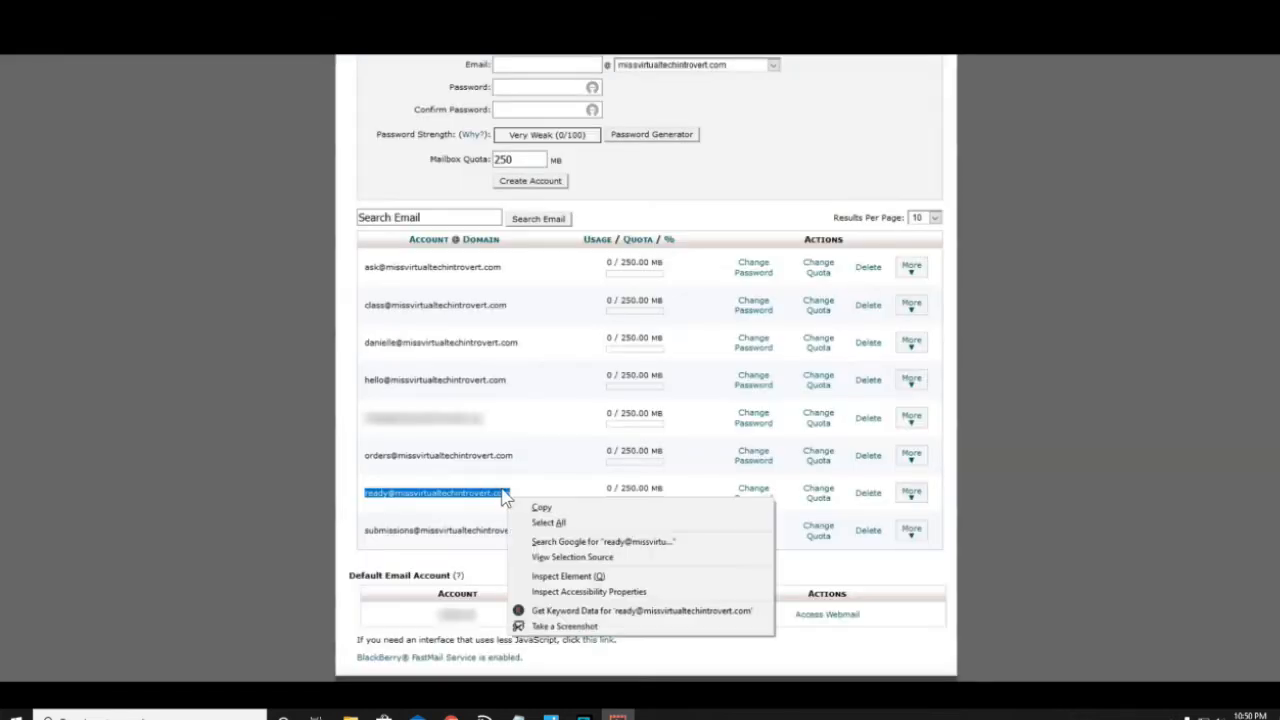
{"action": "left_click", "coordinate": [532, 506]}
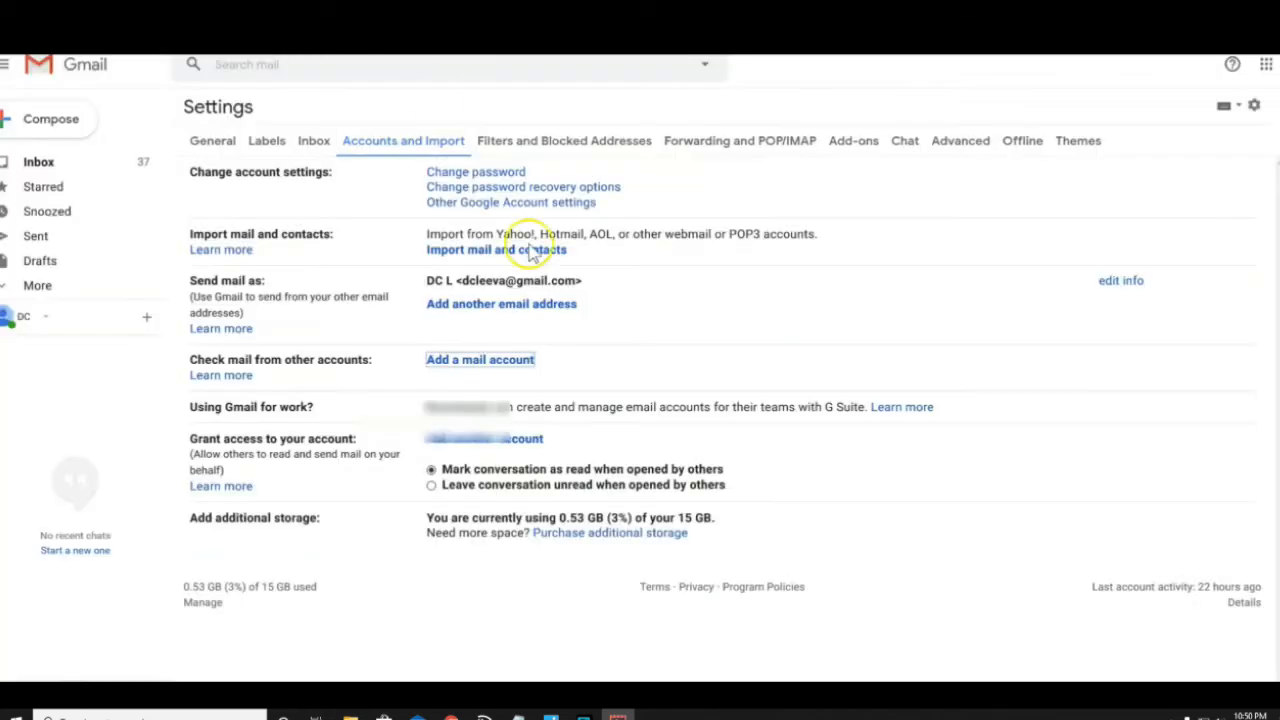
{"action": "left_click", "coordinate": [525, 362]}
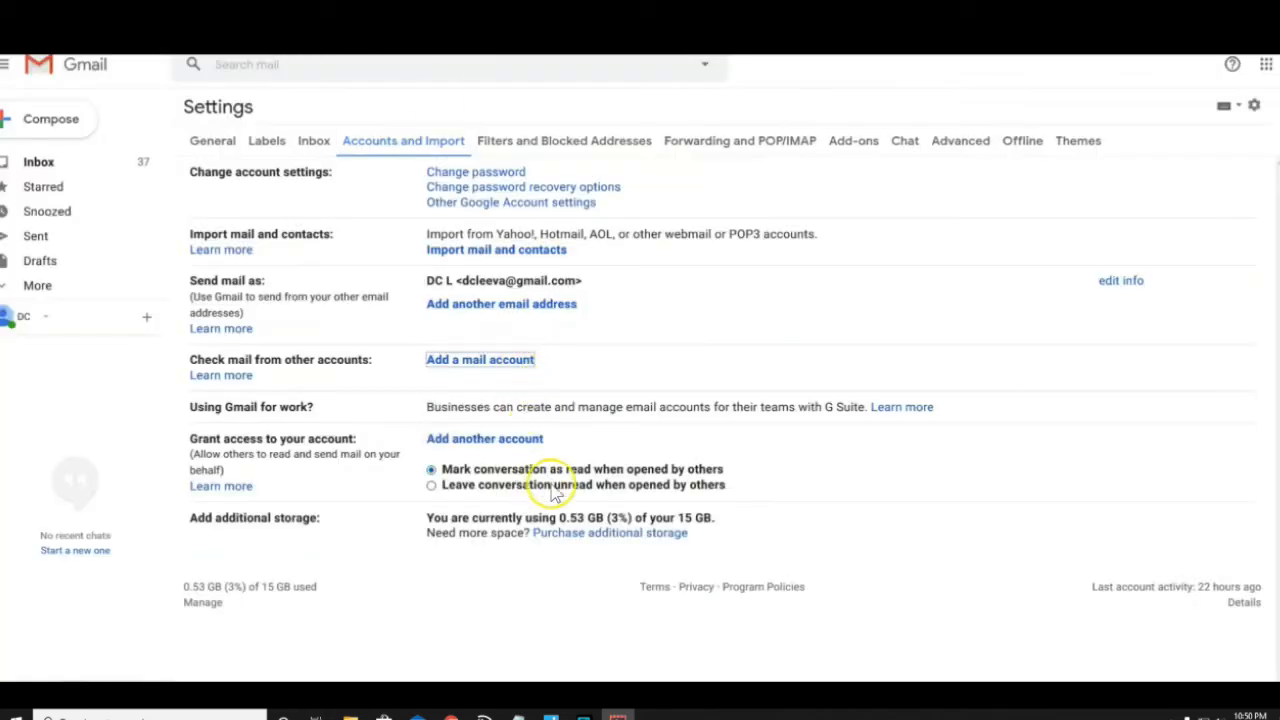
{"action": "left_click", "coordinate": [518, 362]}
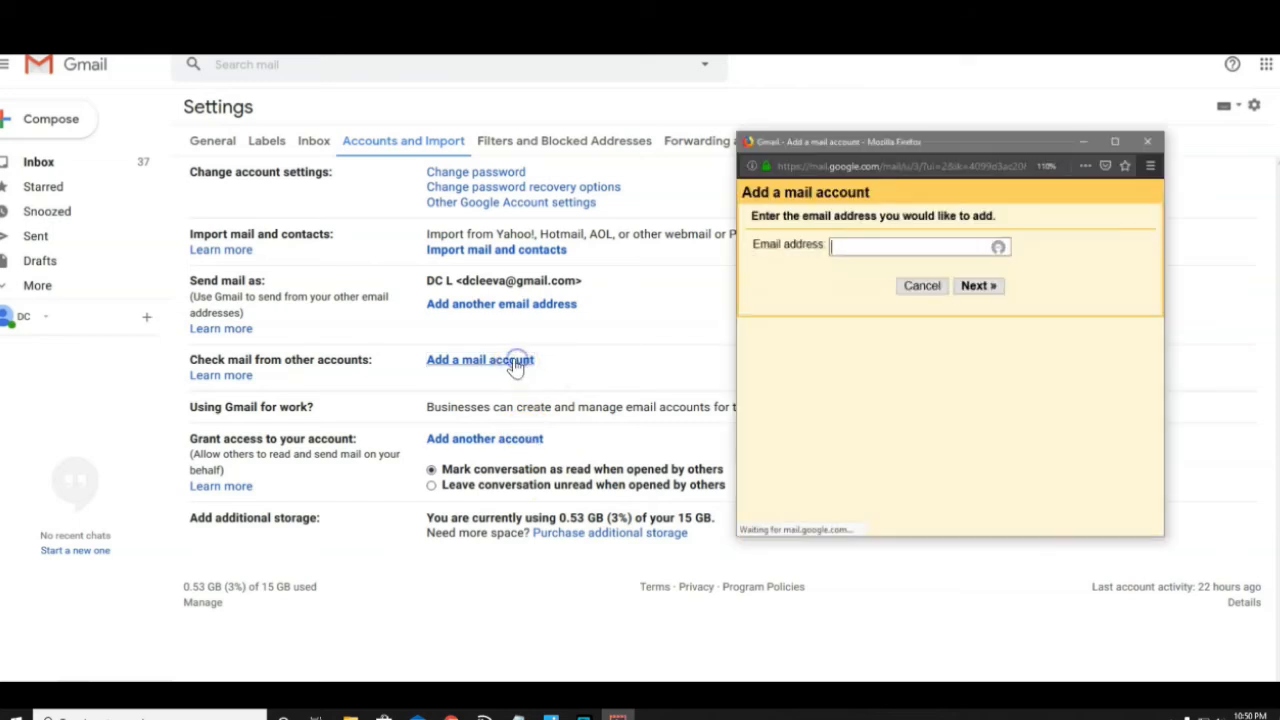
{"action": "right_click", "coordinate": [848, 245]}
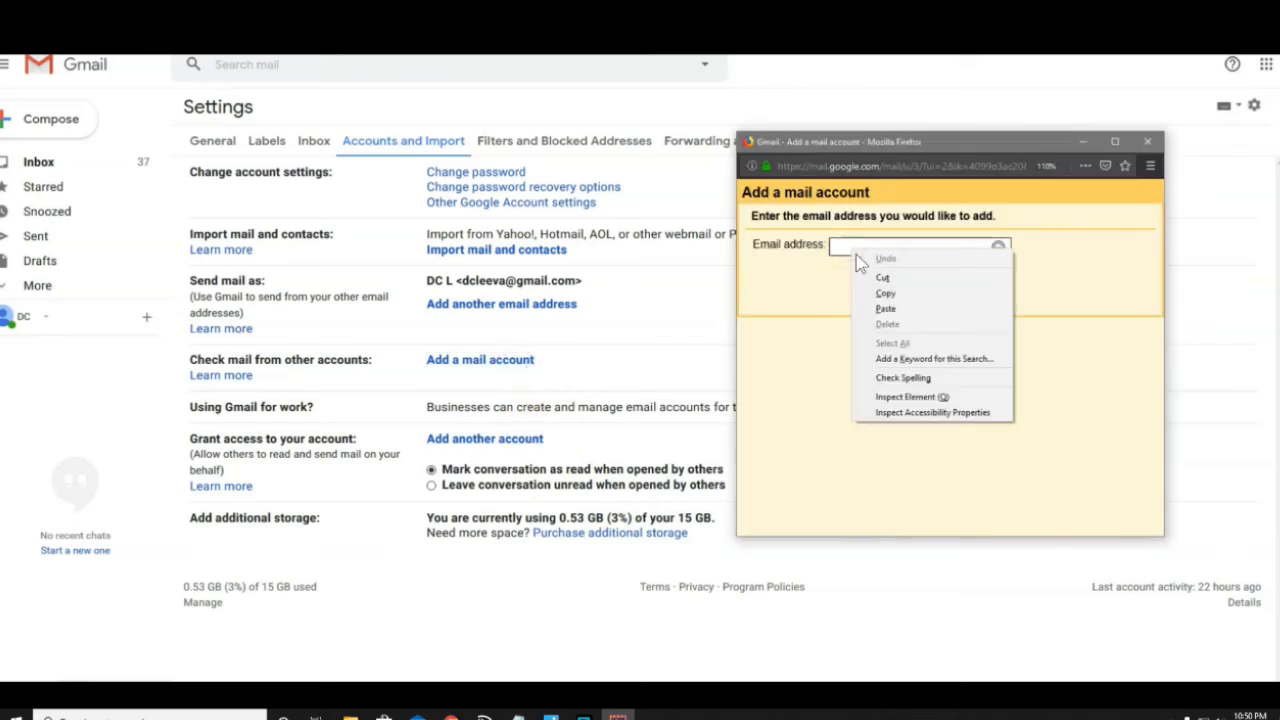
{"action": "left_click", "coordinate": [885, 310]}
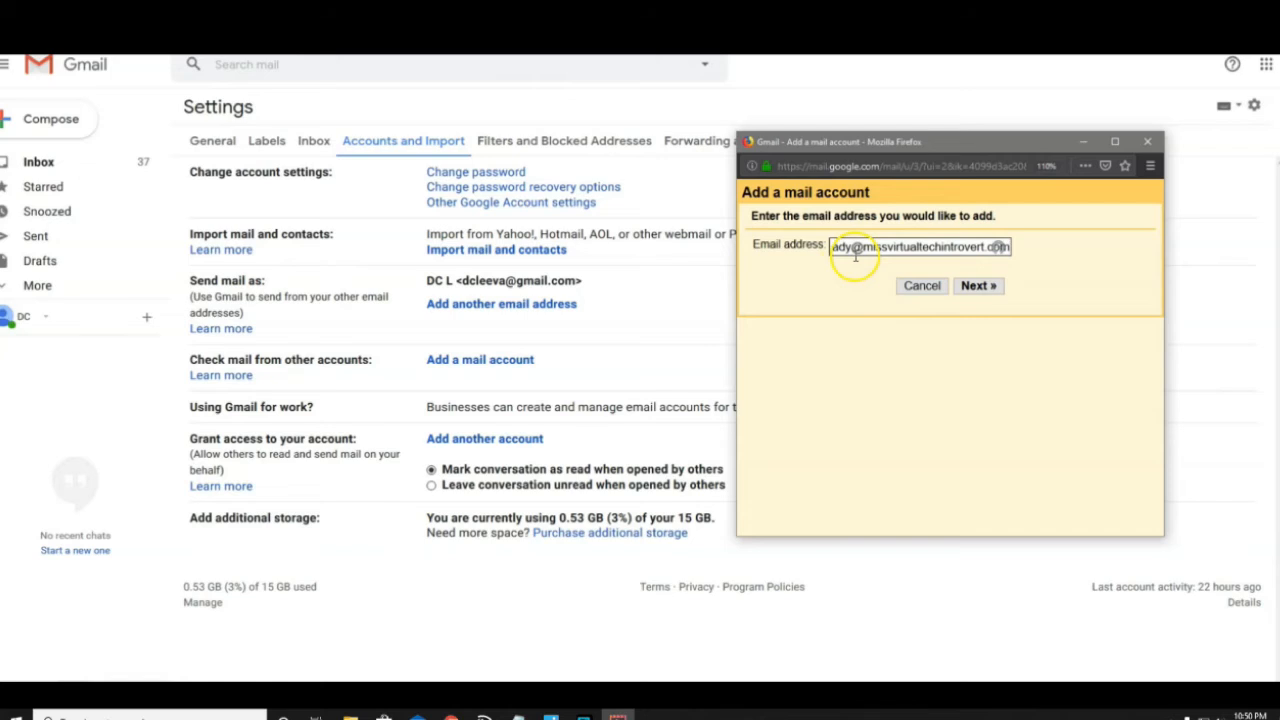
{"action": "left_click", "coordinate": [852, 248]}
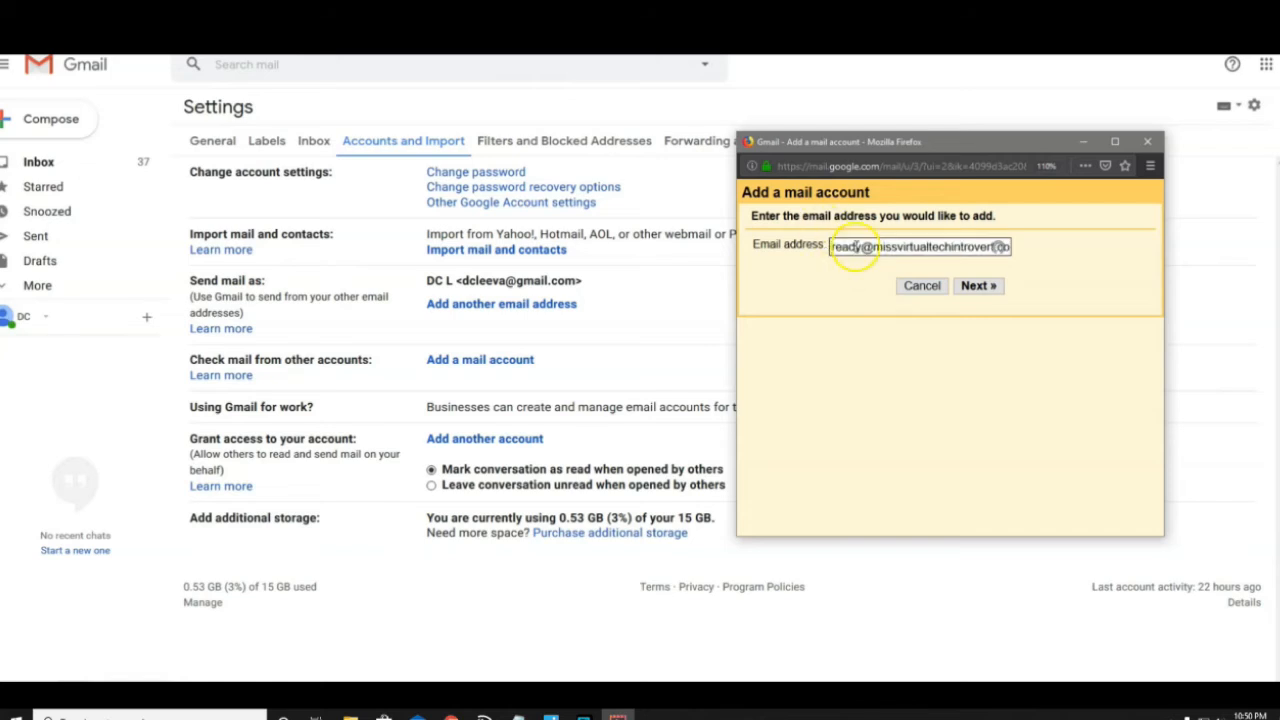
{"action": "left_click", "coordinate": [979, 288]}
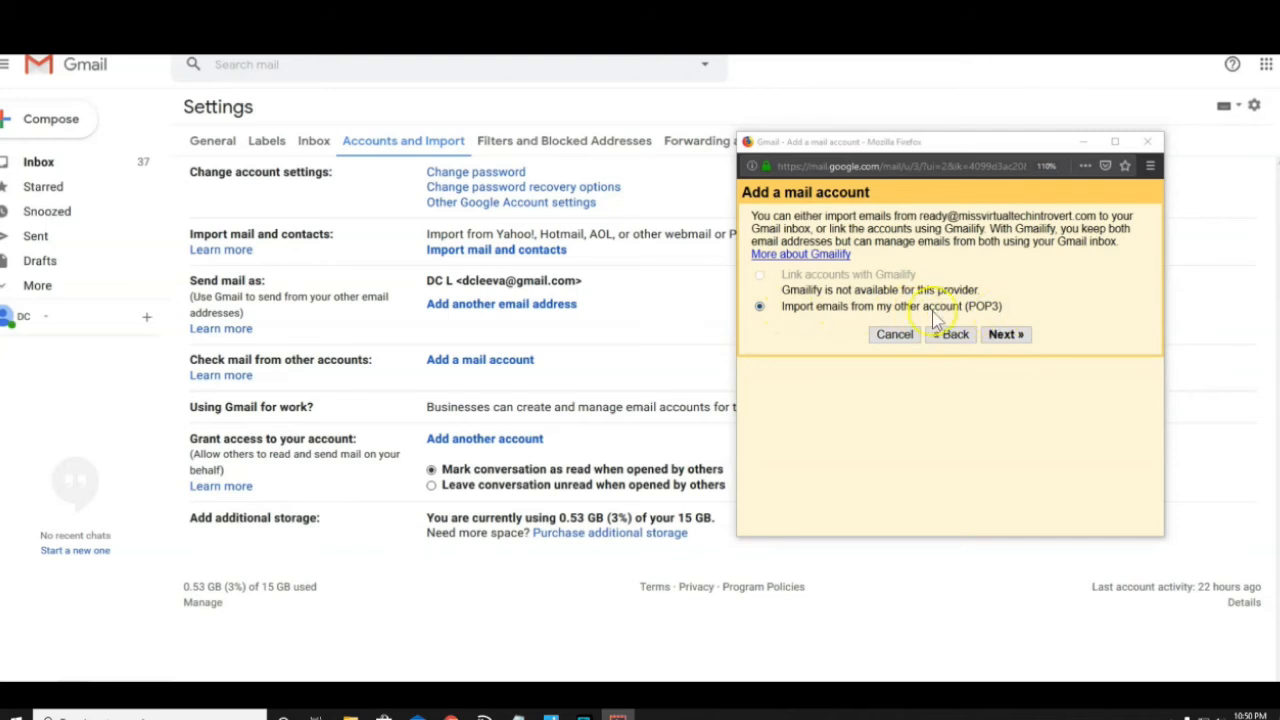
Choose POP3 import, using the full address as username and entering the account password
{"action": "left_click", "coordinate": [1008, 336]}
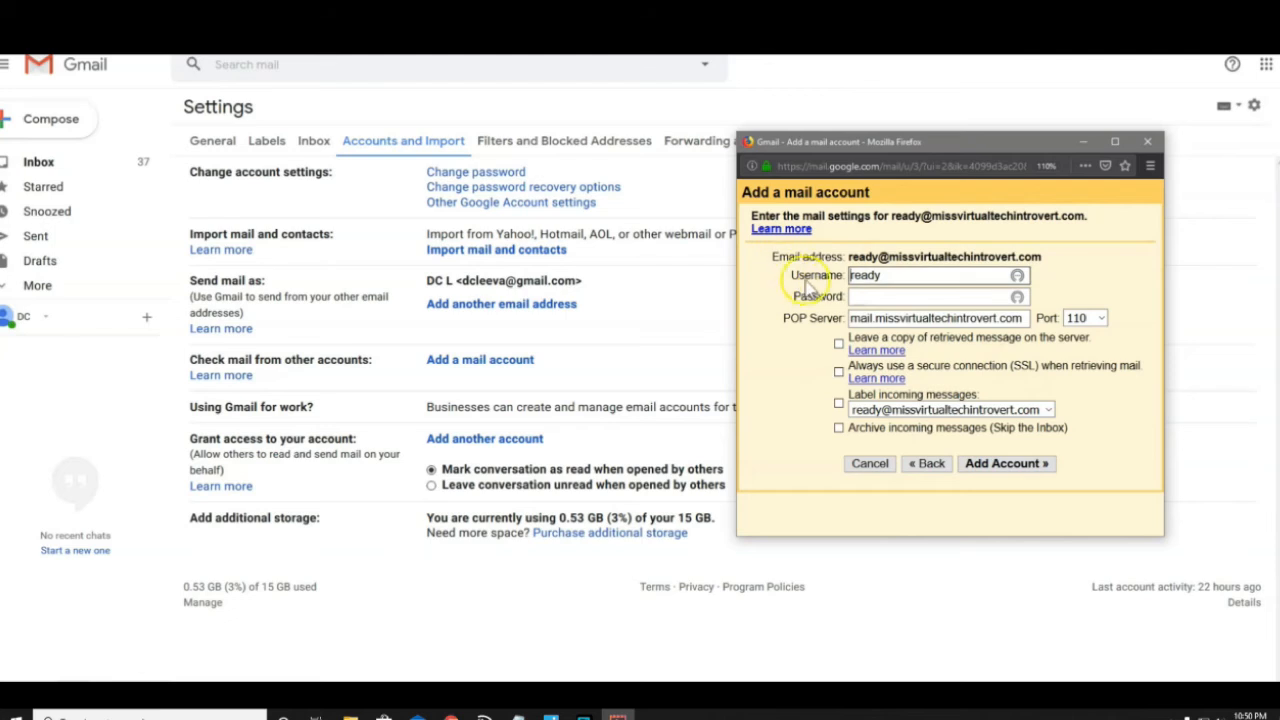
{"action": "double_click", "coordinate": [876, 275]}
{"action": "key", "text": "ctrl+v"}
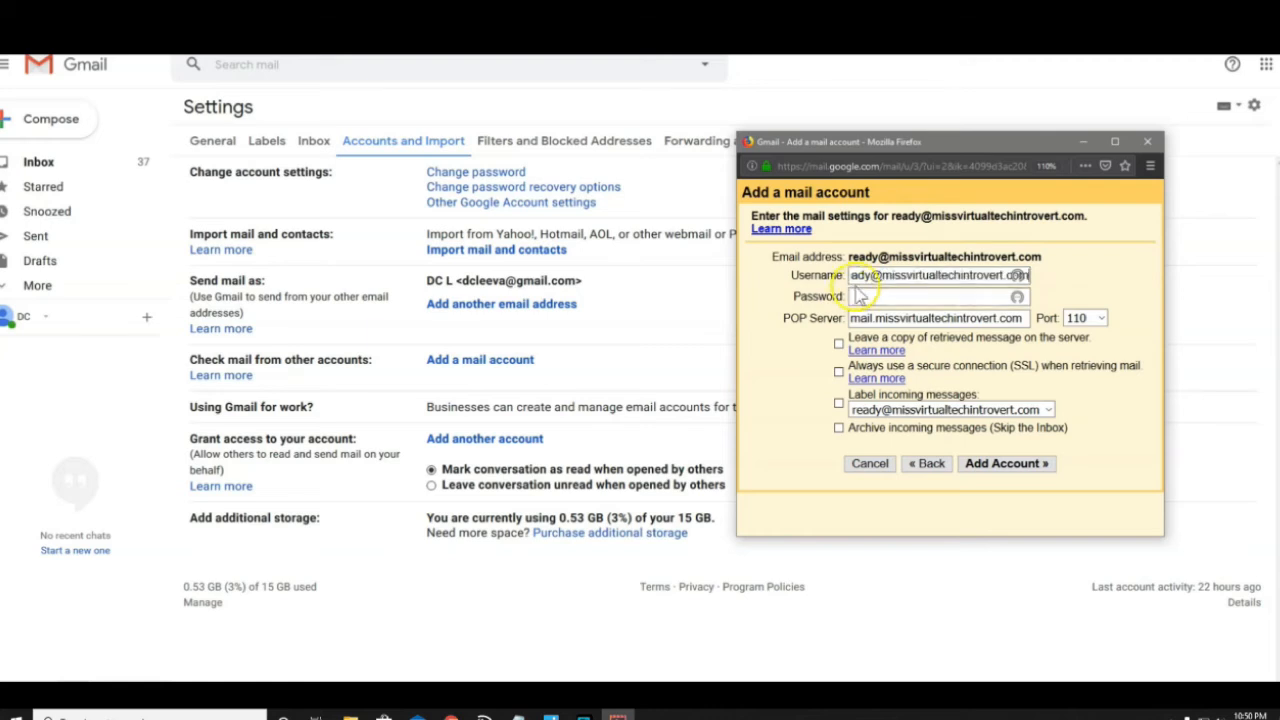
{"action": "left_click", "coordinate": [876, 295]}
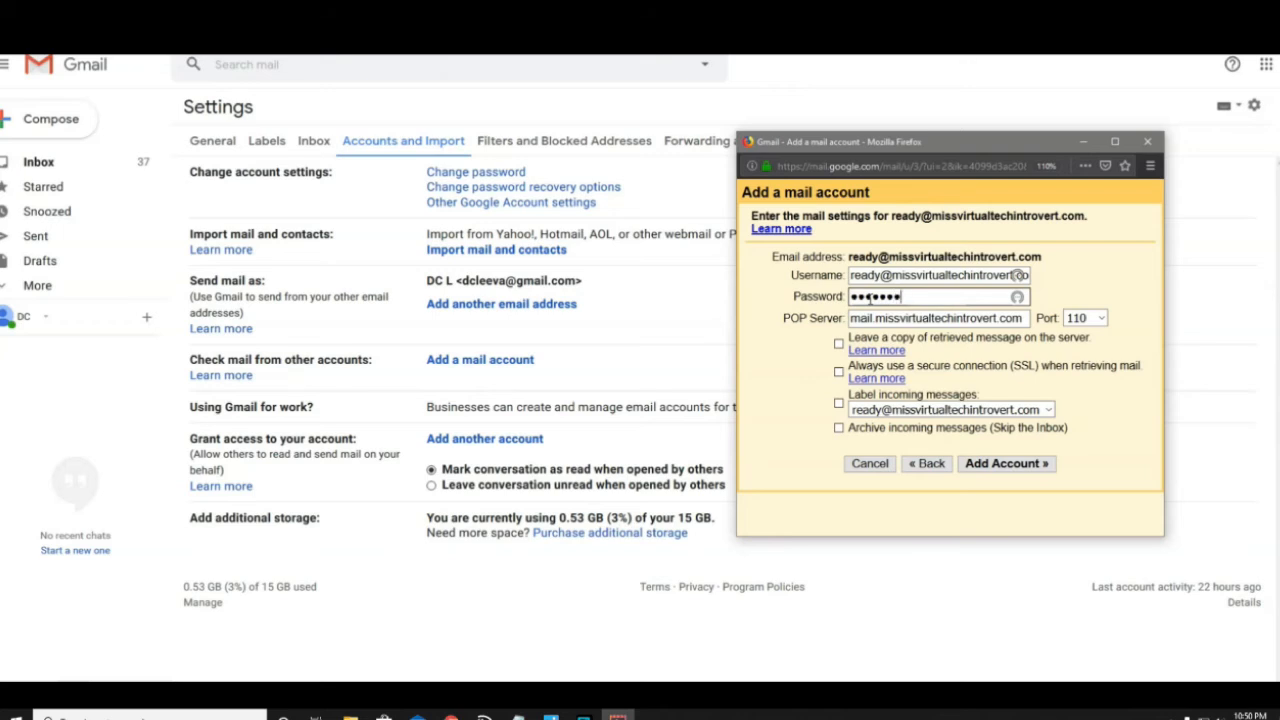
{"action": "left_click", "coordinate": [865, 286]}
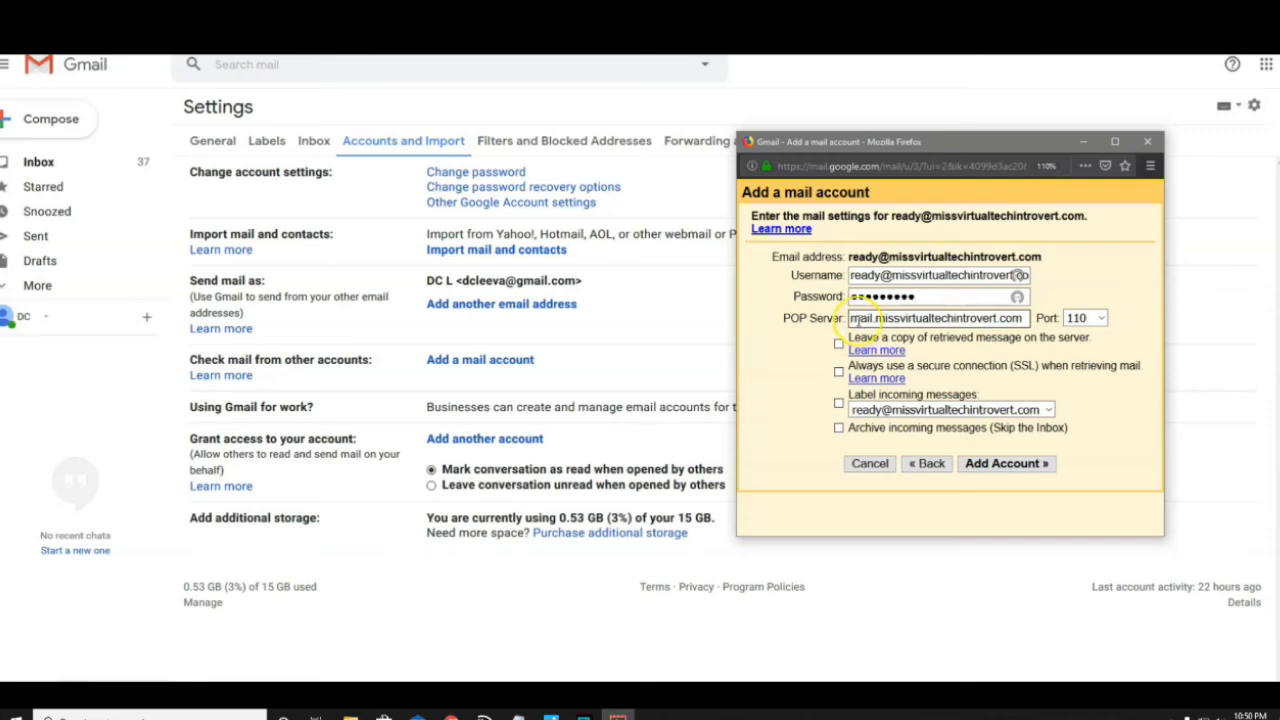
{"action": "left_click", "coordinate": [855, 319]}
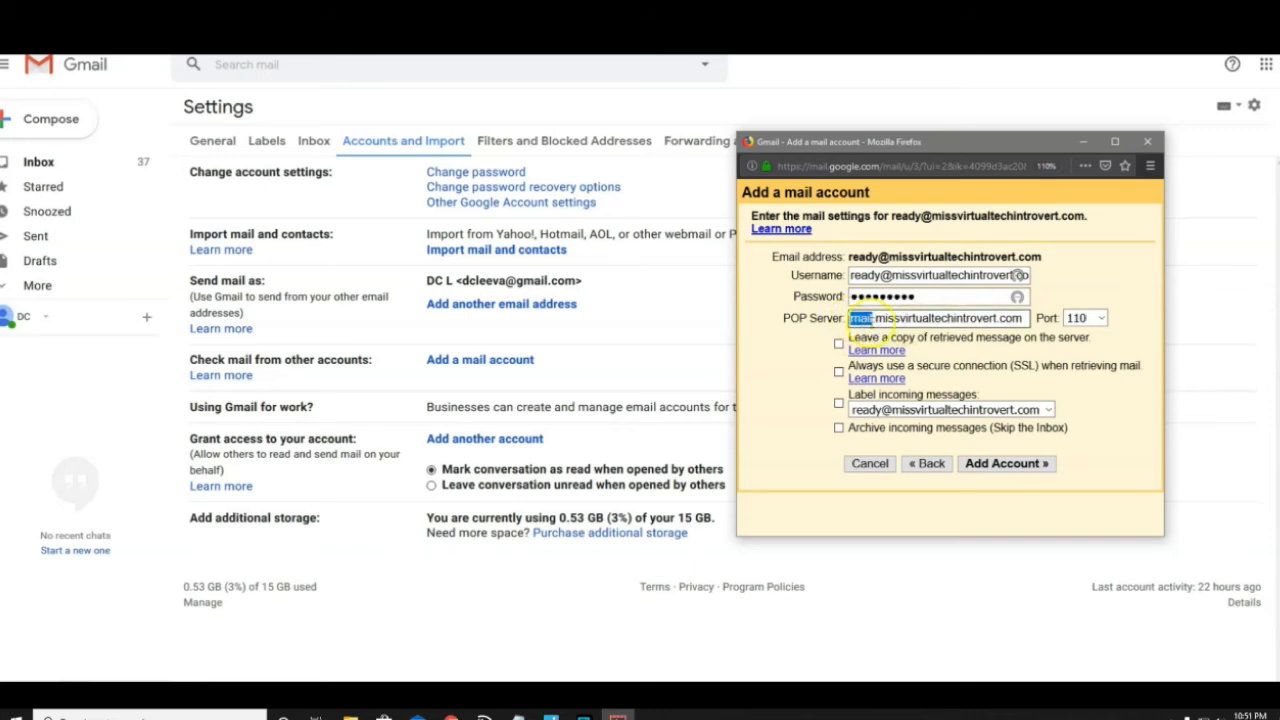
Label incoming messages with the account's address and add the account
{"action": "left_click", "coordinate": [838, 403]}
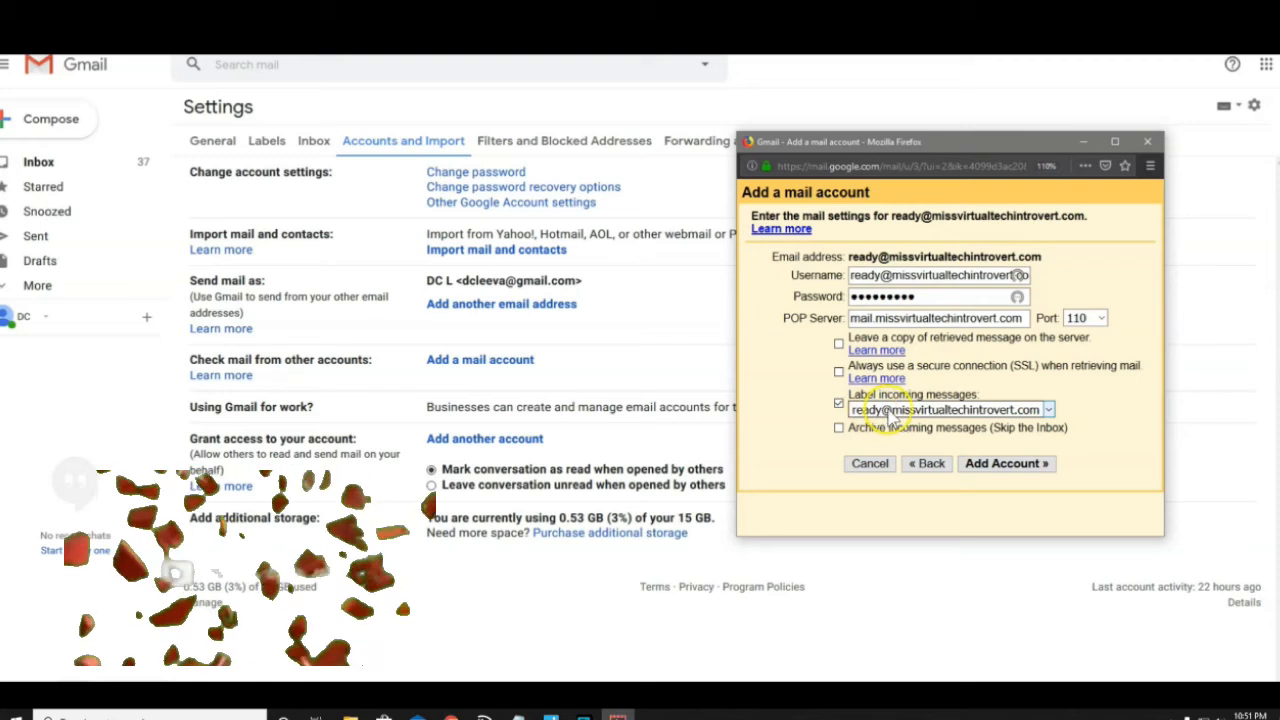
{"action": "left_click", "coordinate": [1048, 410]}
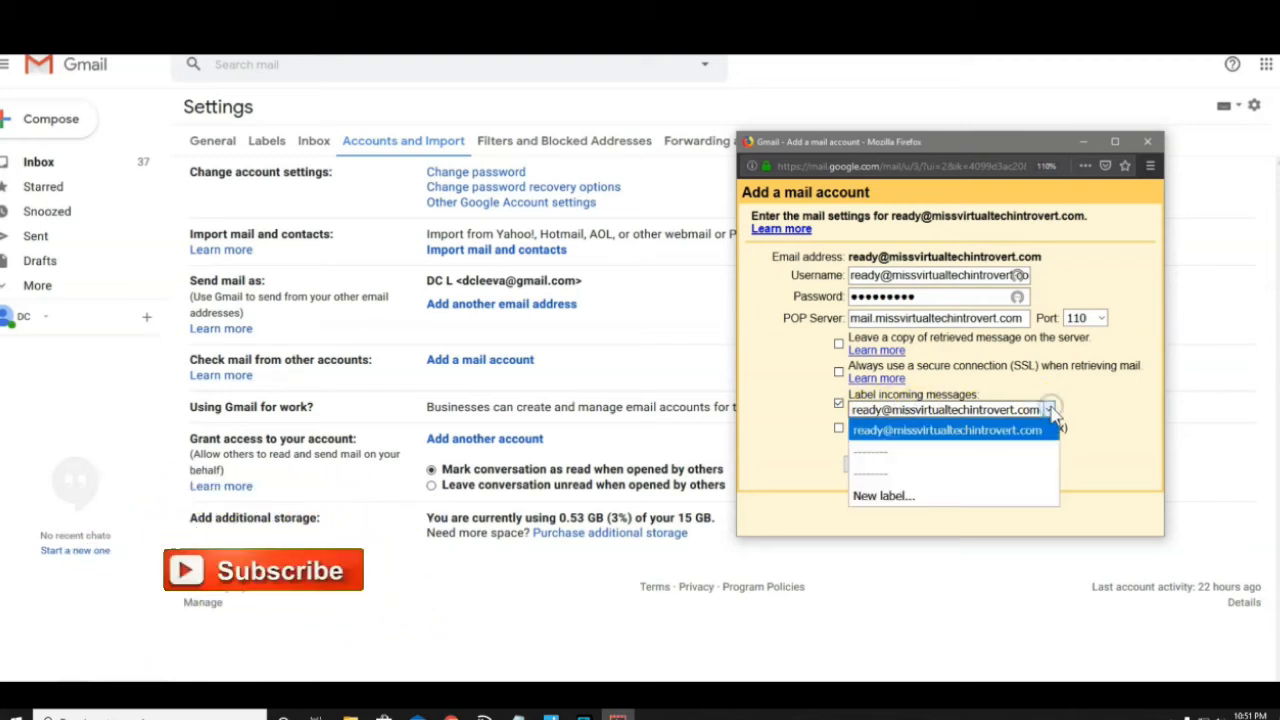
{"action": "left_click", "coordinate": [945, 430]}
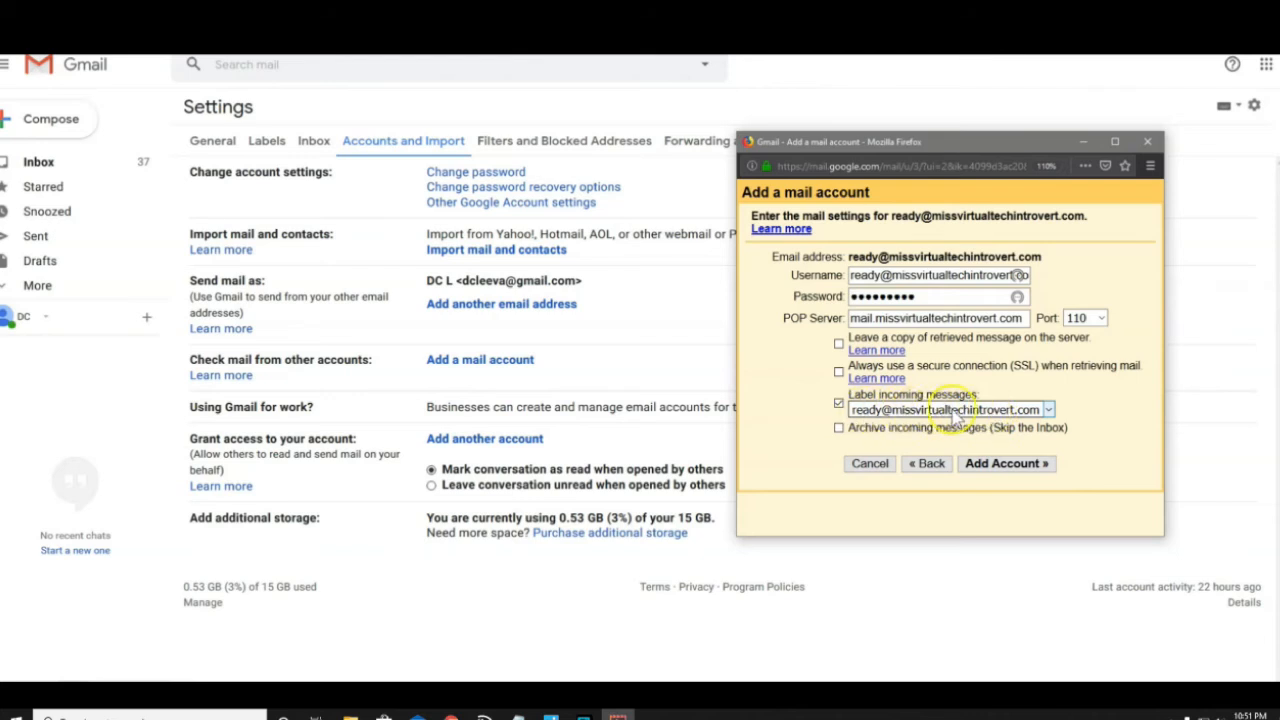
{"action": "left_click", "coordinate": [1018, 467]}
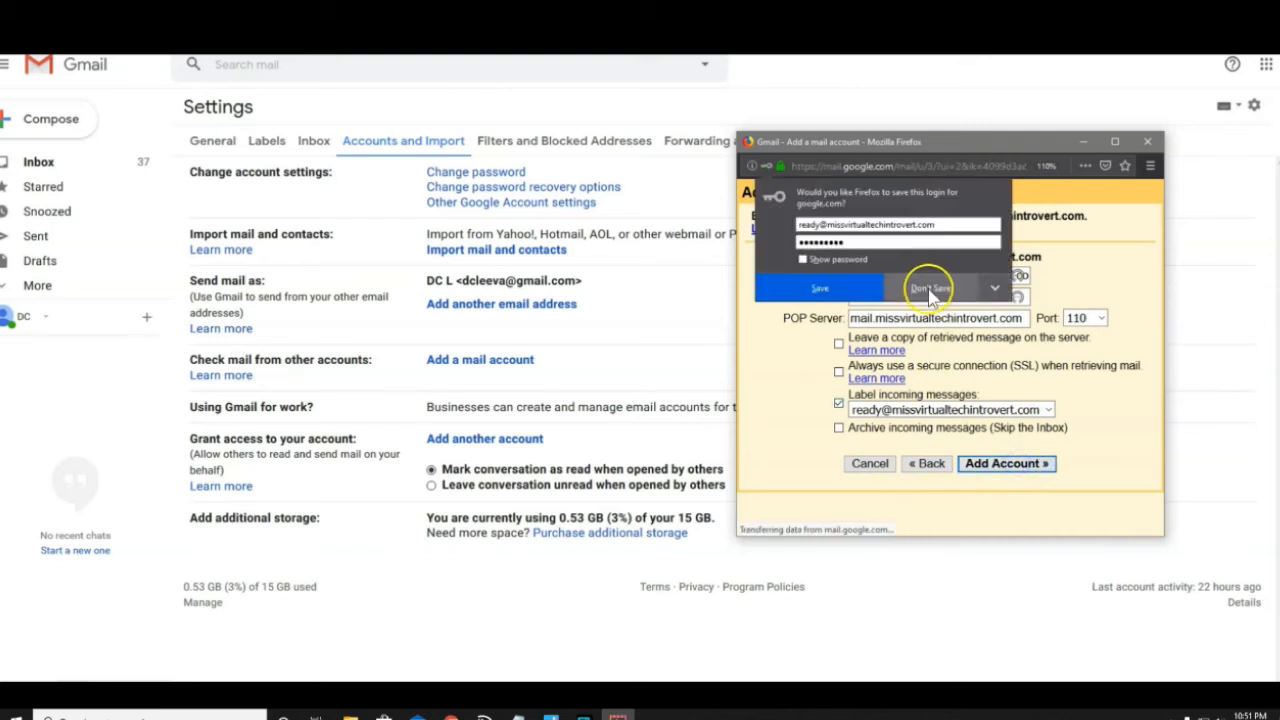
Name the new sender address 'Ready for Service', keep it as an alias, and continue
{"action": "left_click", "coordinate": [930, 290]}
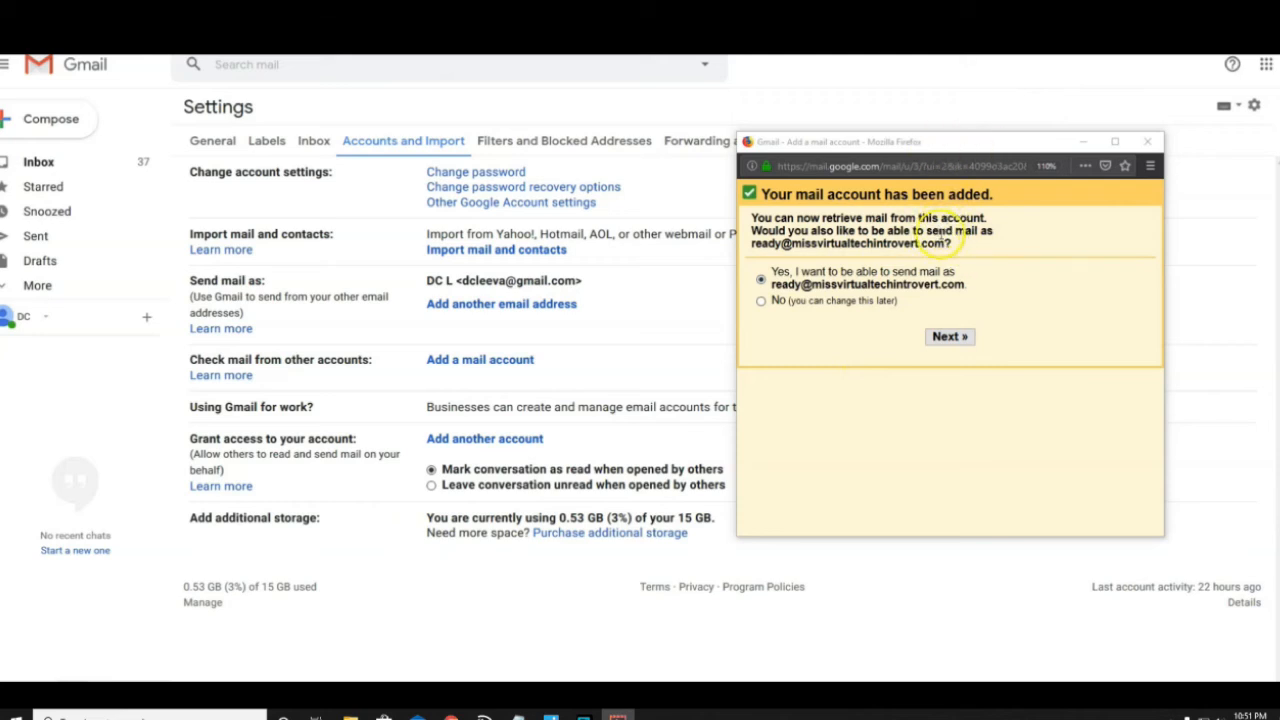
{"action": "left_click", "coordinate": [950, 338]}
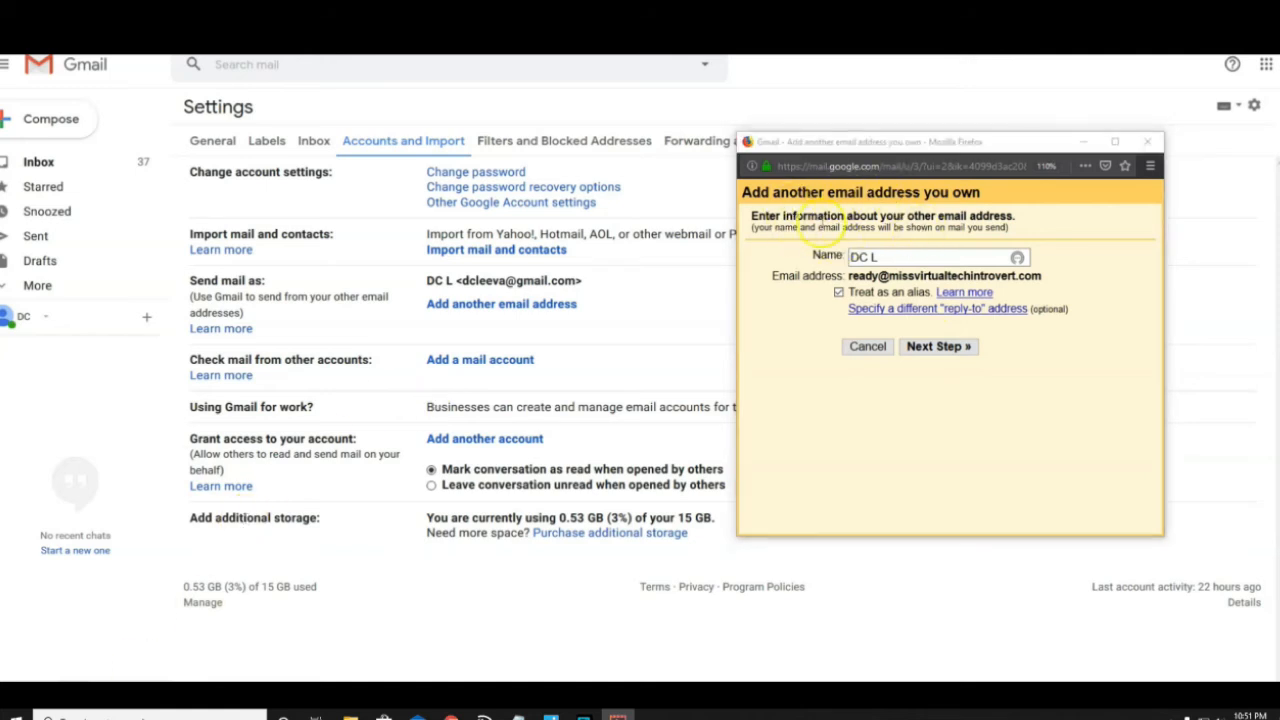
{"action": "left_click", "coordinate": [912, 262]}
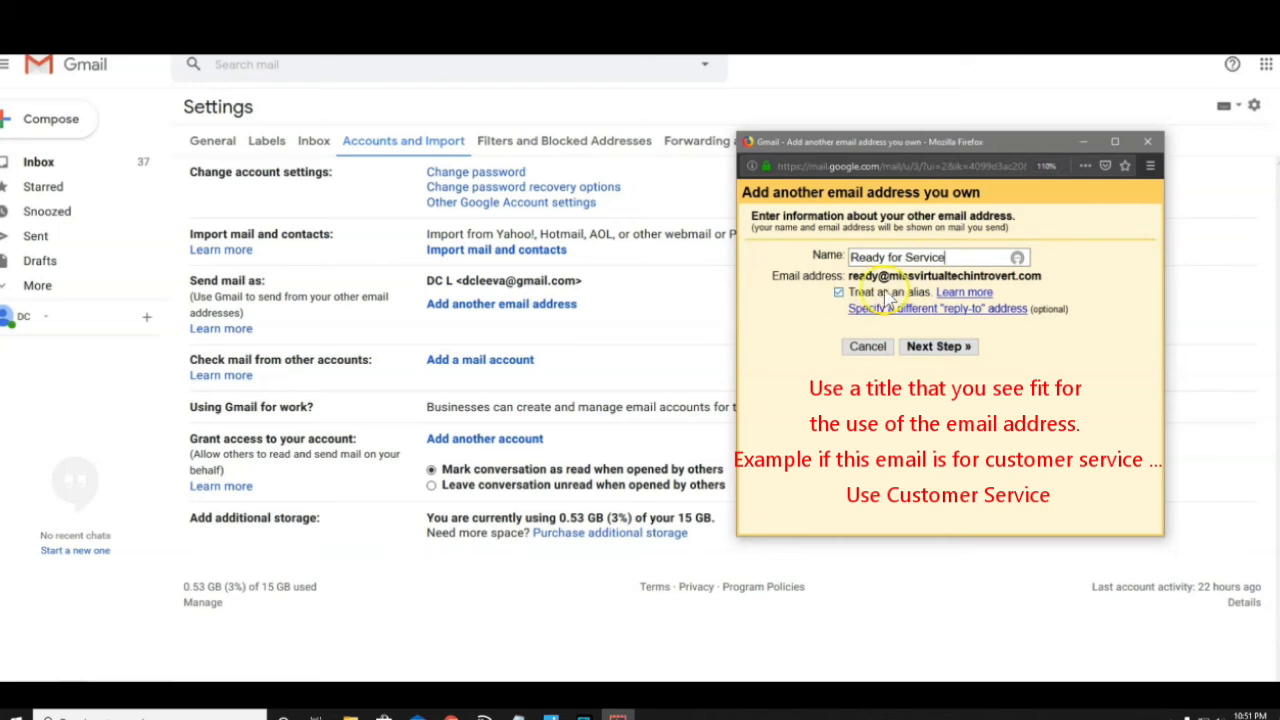
{"action": "left_click", "coordinate": [944, 352]}
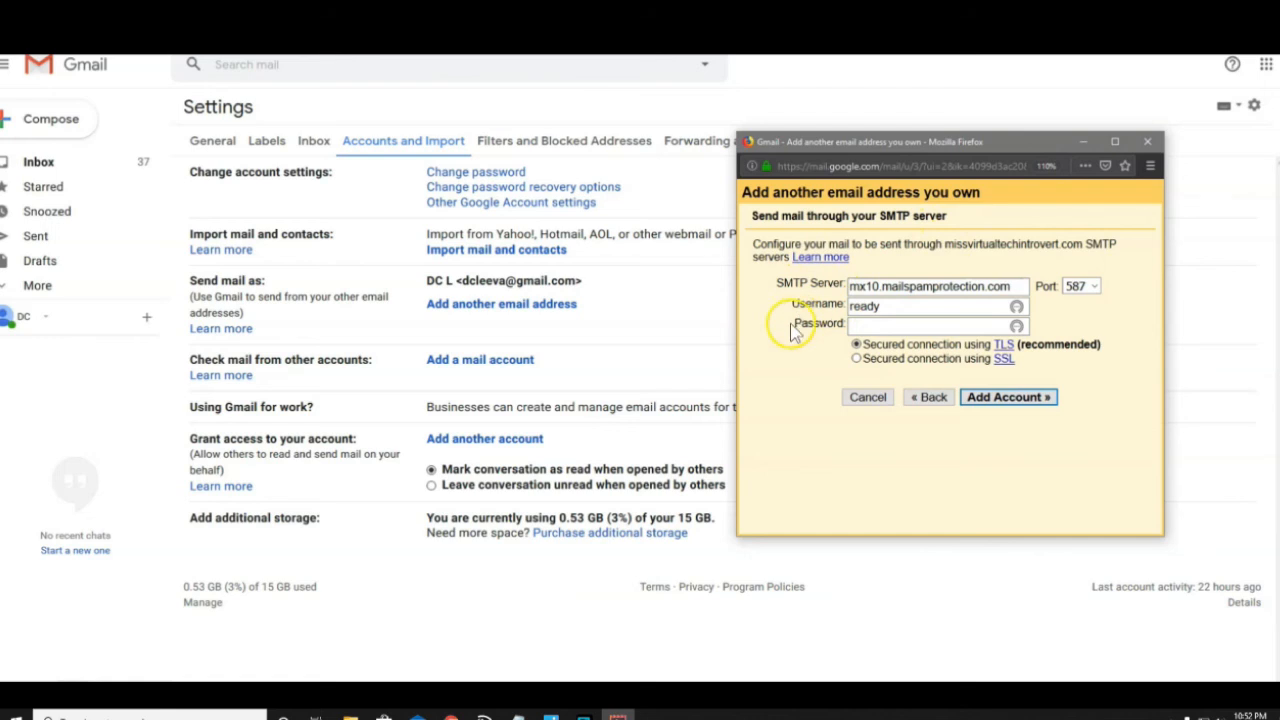
Change the SMTP server to mail.missvirtualtechintrovert.com
{"action": "left_click", "coordinate": [8, 716]}
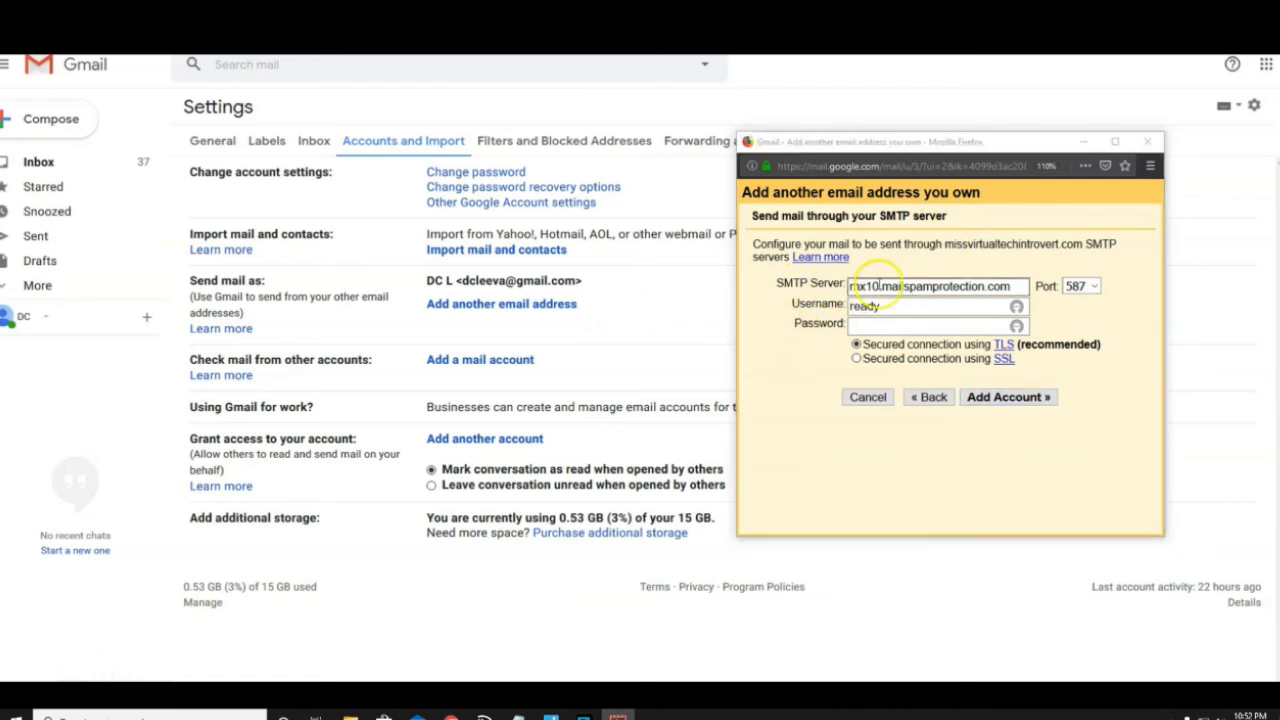
{"action": "left_click_drag", "start_coordinate": [1015, 290], "coordinate": [833, 288]}
{"action": "type", "text": "ma"}
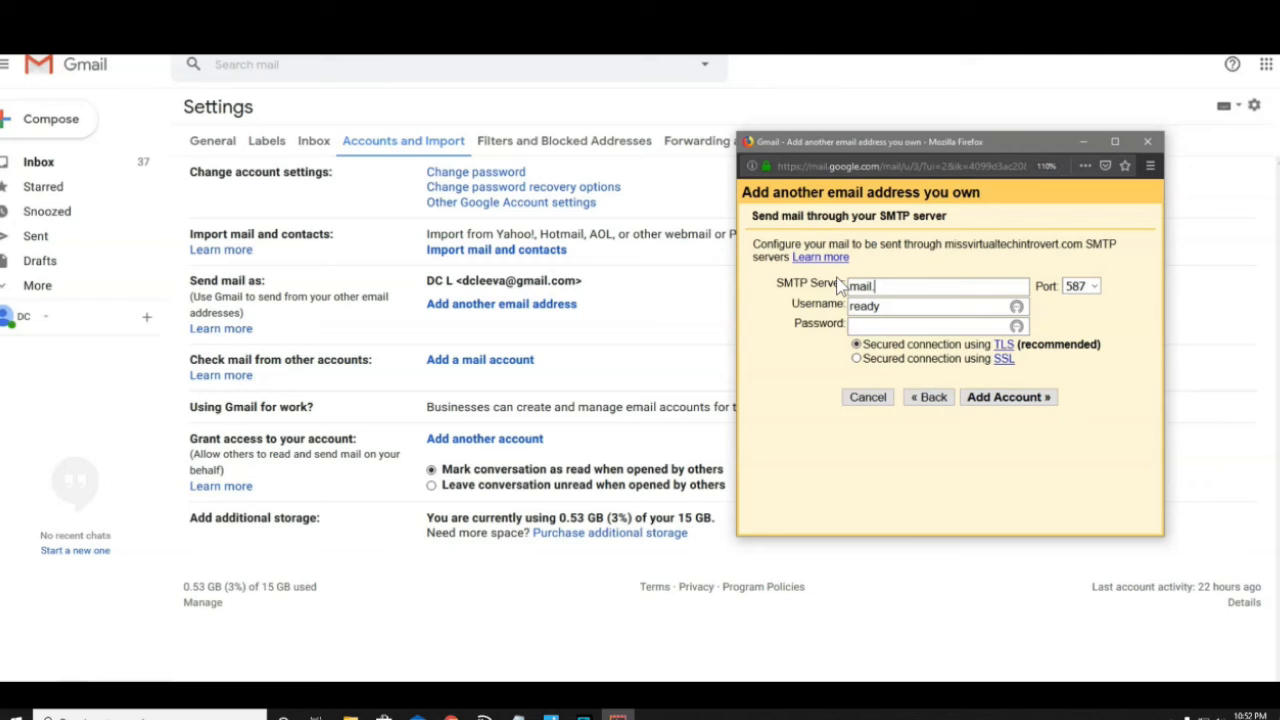
{"action": "type", "text": "il.missvirtualtechintrovert.com"}
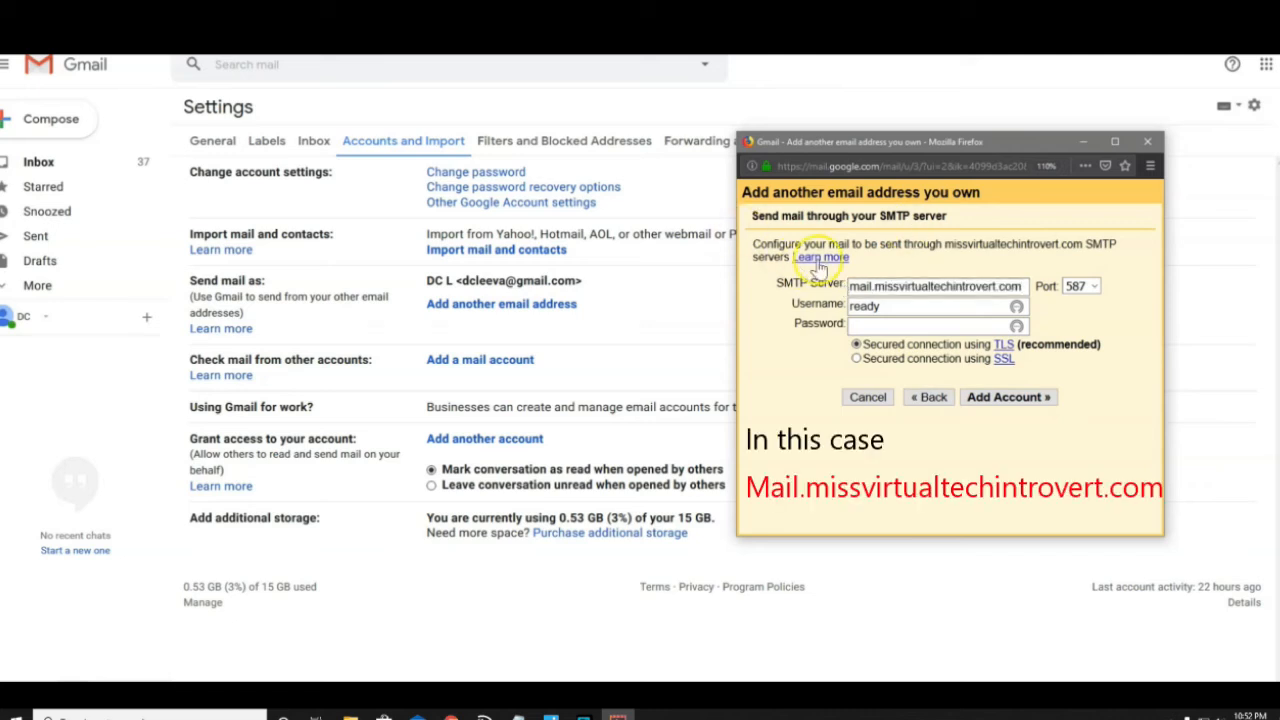
Use the full domain address as the SMTP username, enter its password, and add the account
{"action": "left_click", "coordinate": [886, 310]}
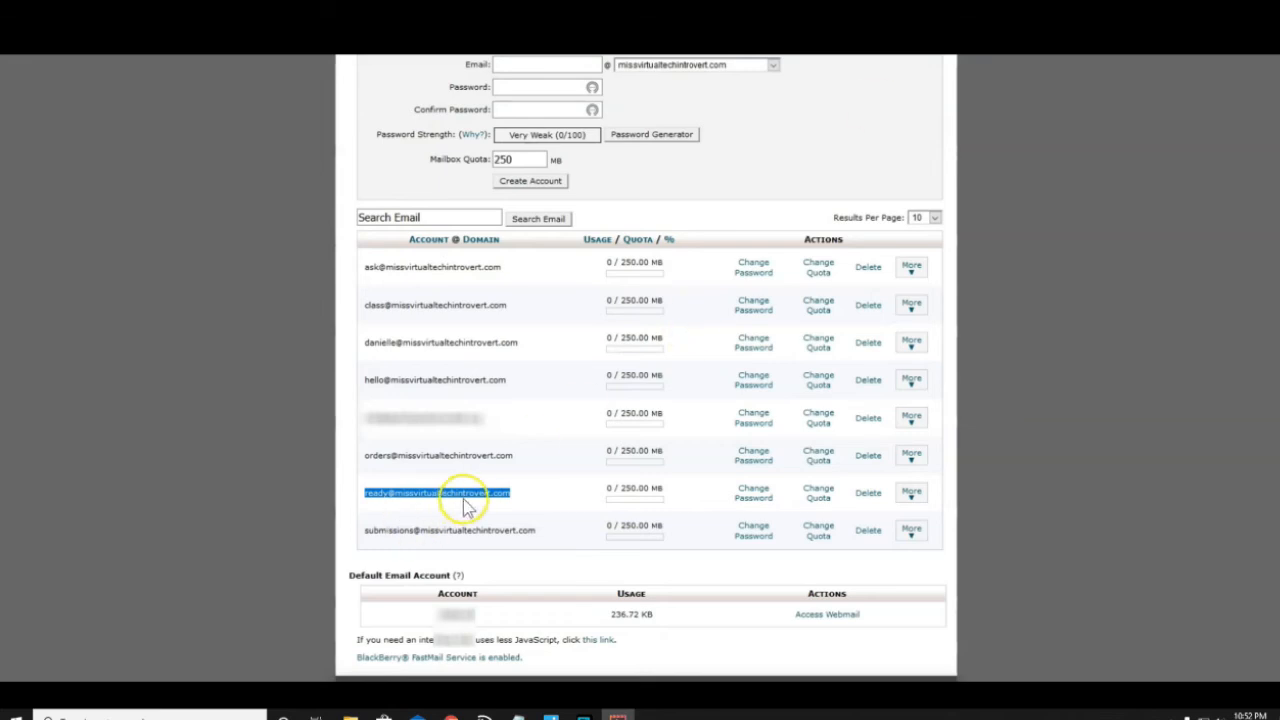
{"action": "key", "text": "alt+Tab"}
{"action": "left_click", "coordinate": [881, 307]}
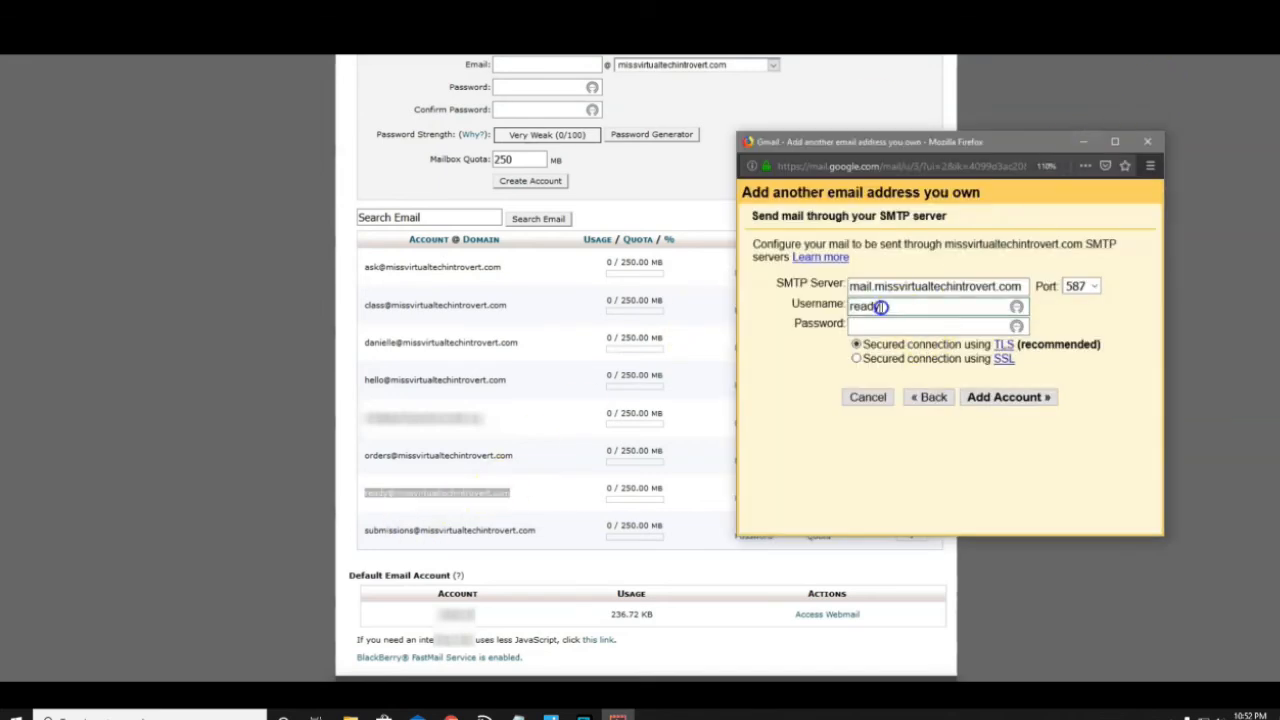
{"action": "key", "text": "ctrl+v"}
{"action": "left_click", "coordinate": [873, 325]}
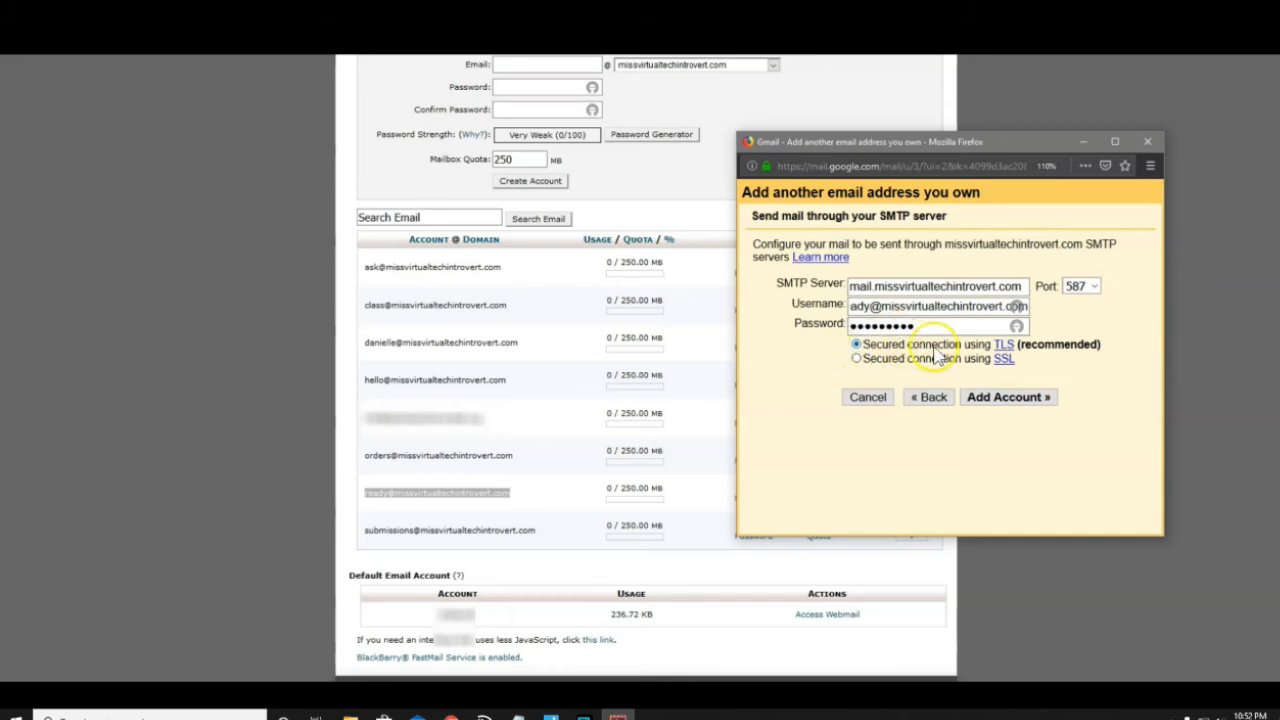
{"action": "left_click", "coordinate": [1010, 397]}
{"action": "left_click", "coordinate": [941, 297]}
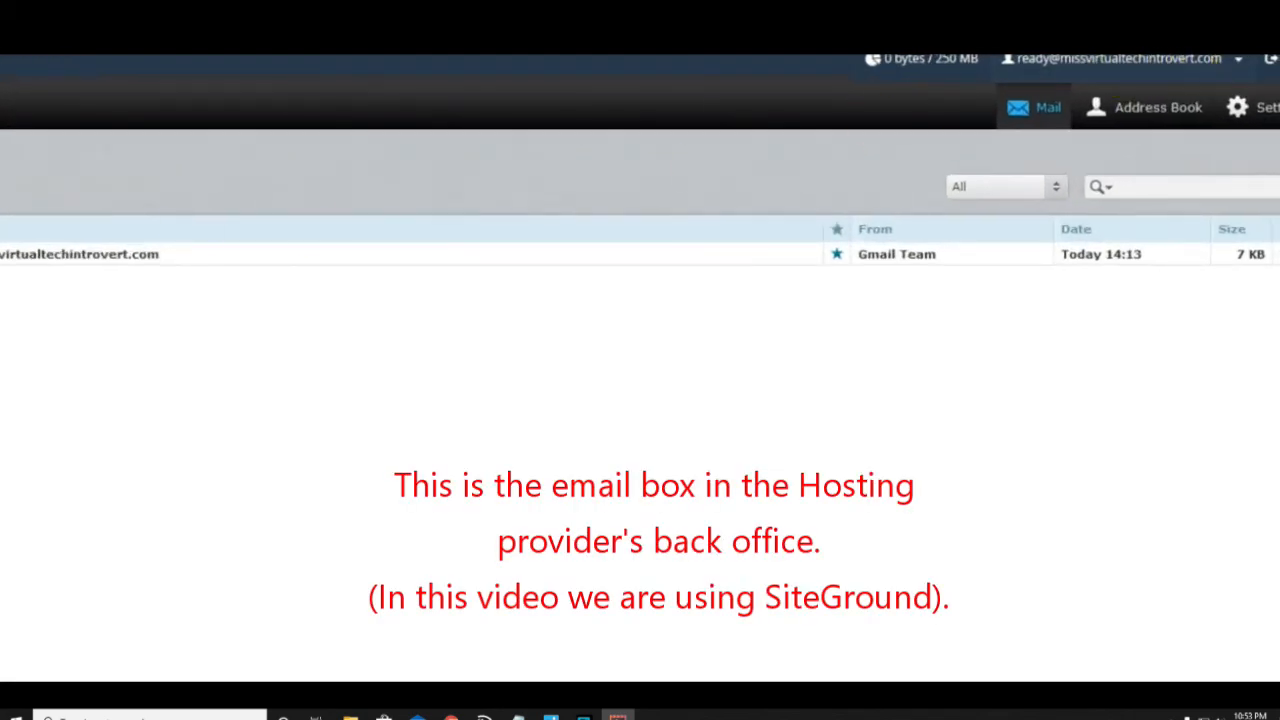
Open the Gmail Confirmation email in Roundcube and copy its confirmation code
{"action": "left_click", "coordinate": [213, 200]}
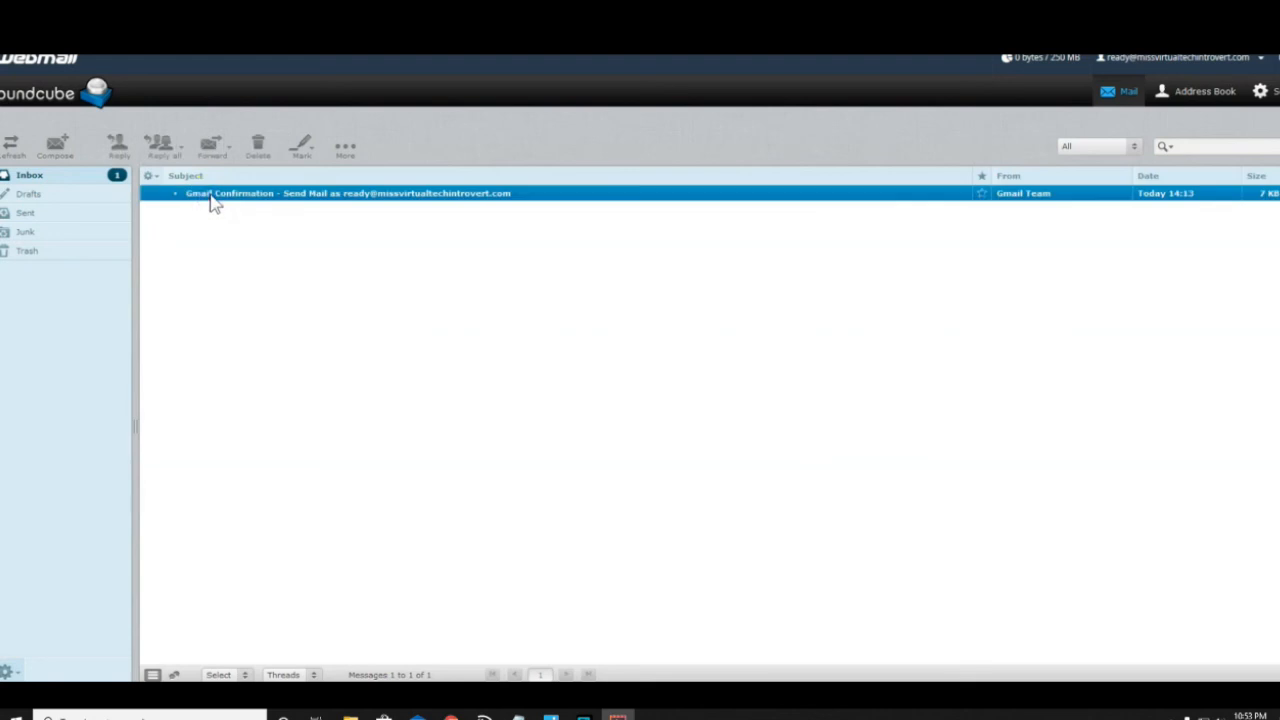
{"action": "double_click", "coordinate": [213, 200]}
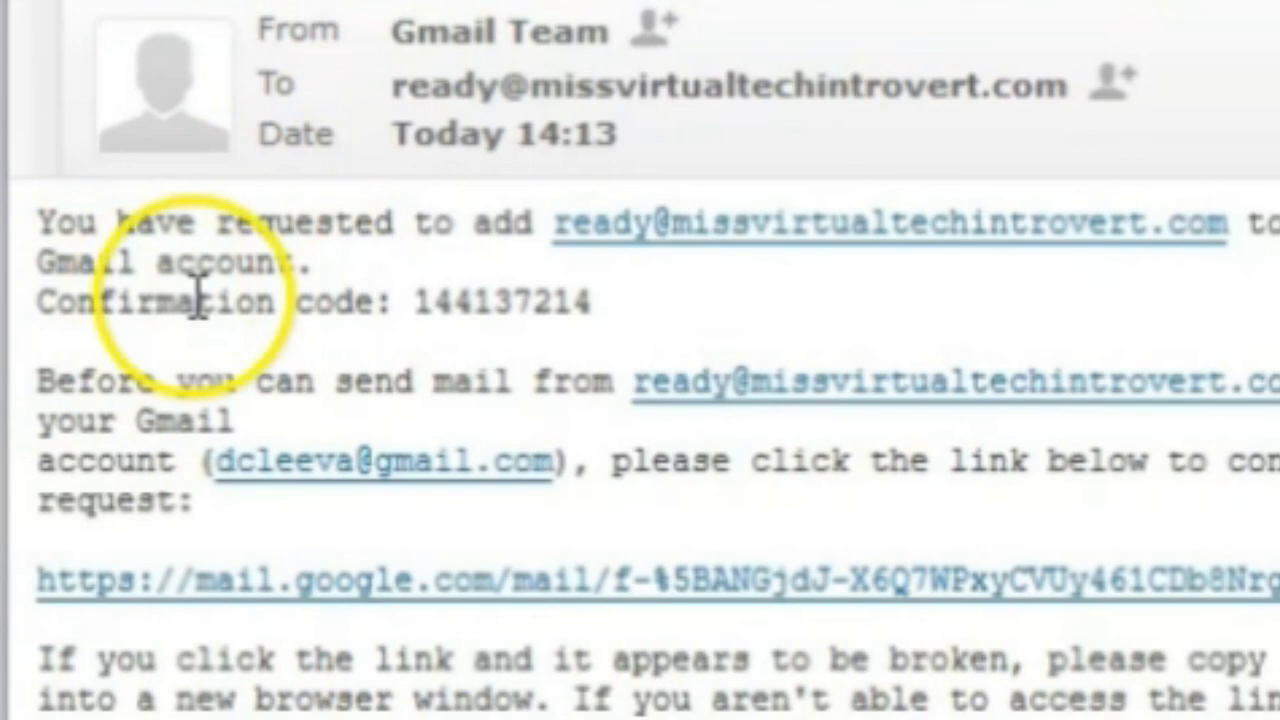
{"action": "double_click", "coordinate": [506, 311]}
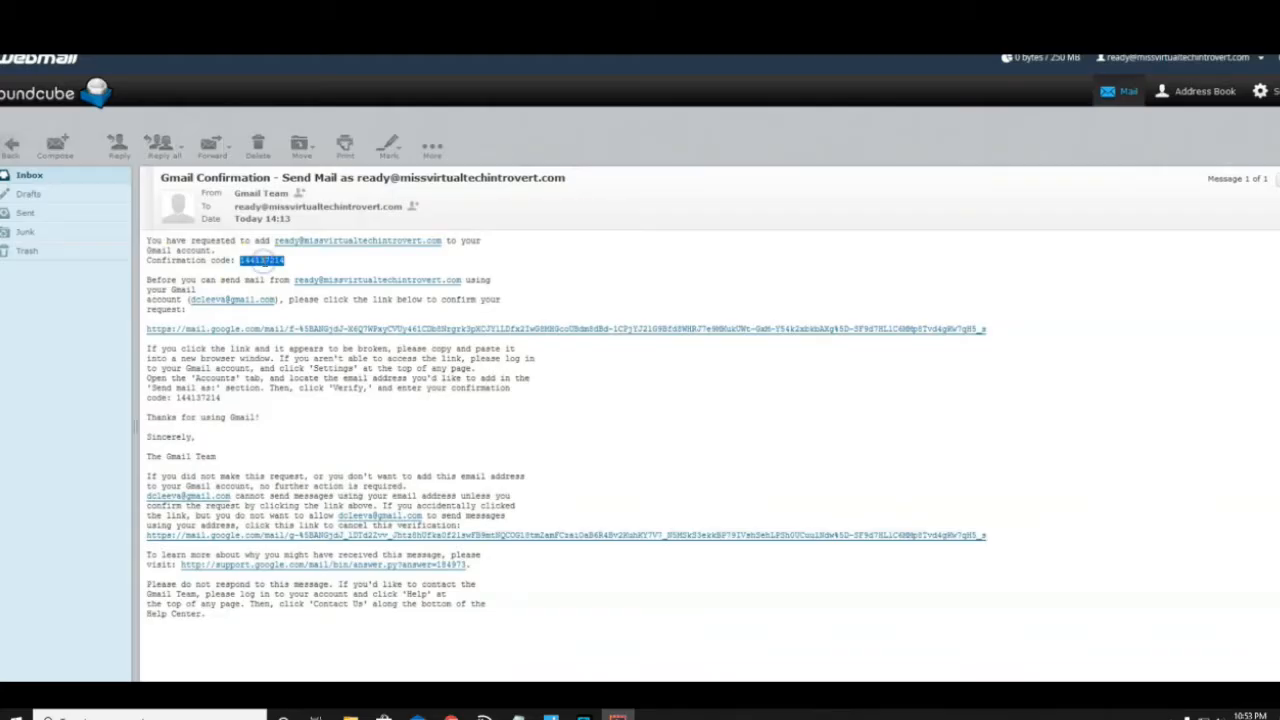
{"action": "right_click", "coordinate": [272, 260]}
{"action": "left_click", "coordinate": [298, 273]}
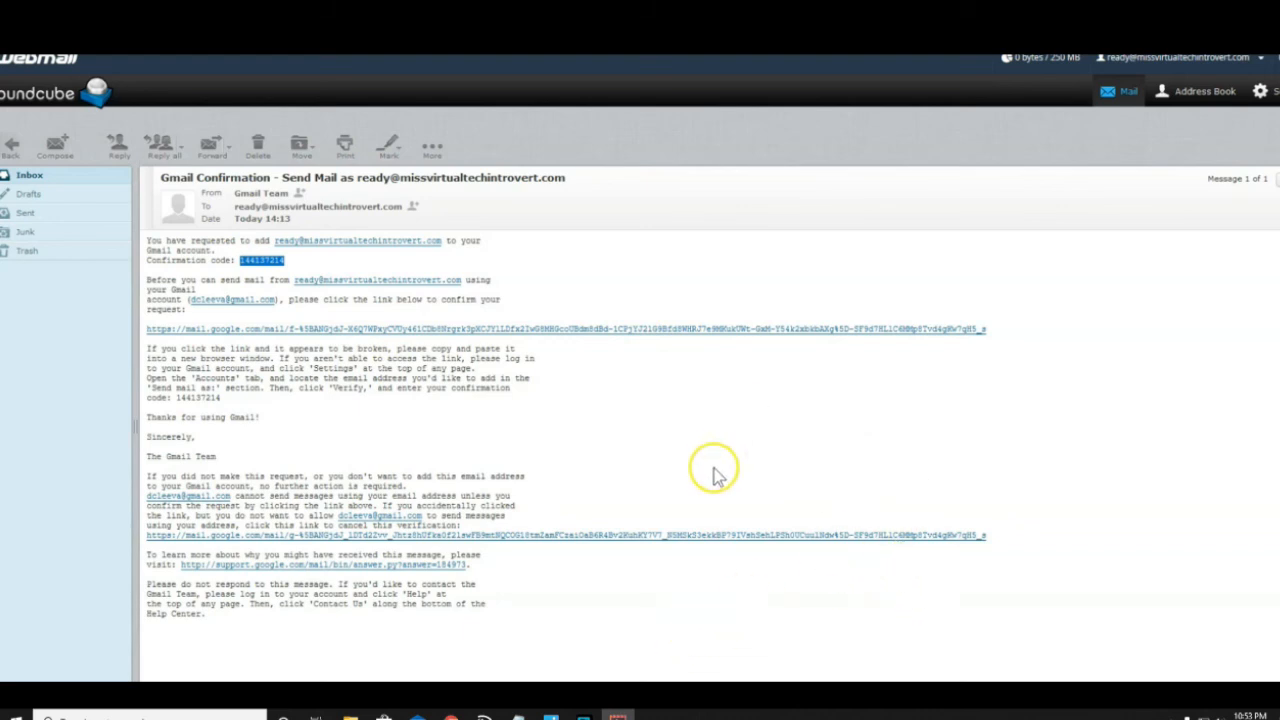
{"action": "key", "text": "alt+Tab"}
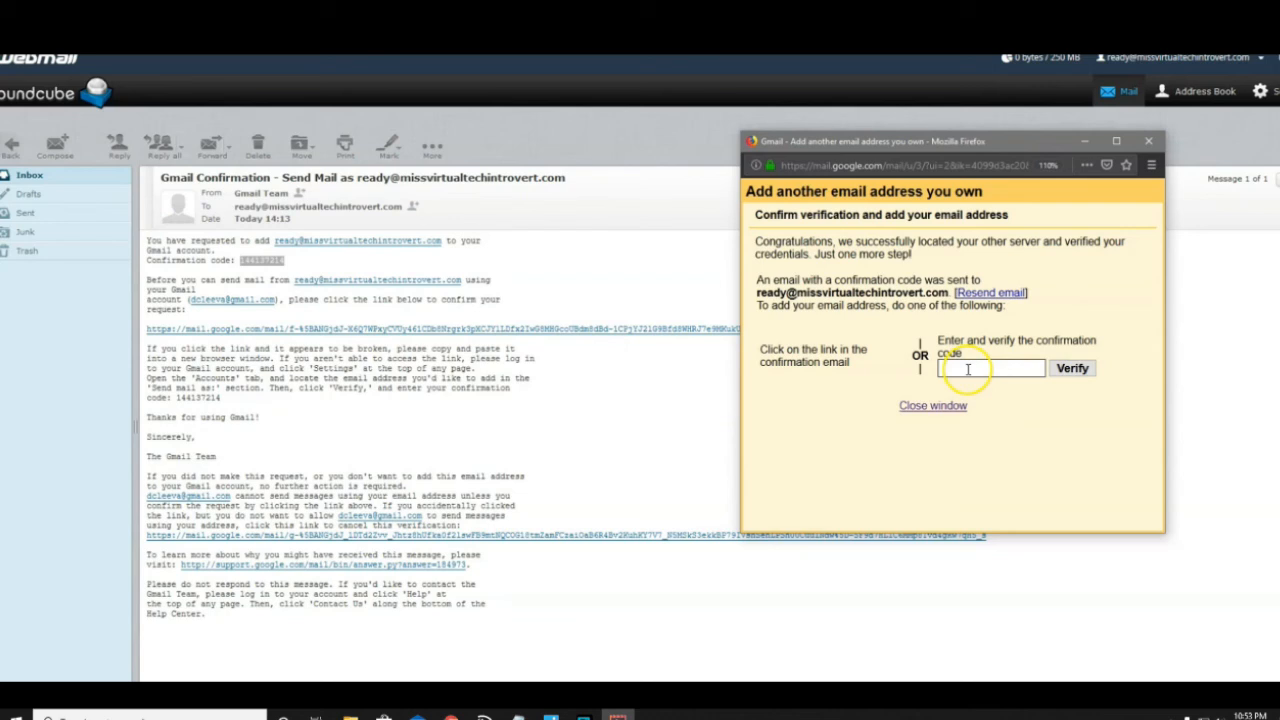
Paste the confirmation code, verify it, and view Ready for Service under Accounts and Import
{"action": "right_click", "coordinate": [967, 369]}
{"action": "left_click", "coordinate": [1001, 430]}
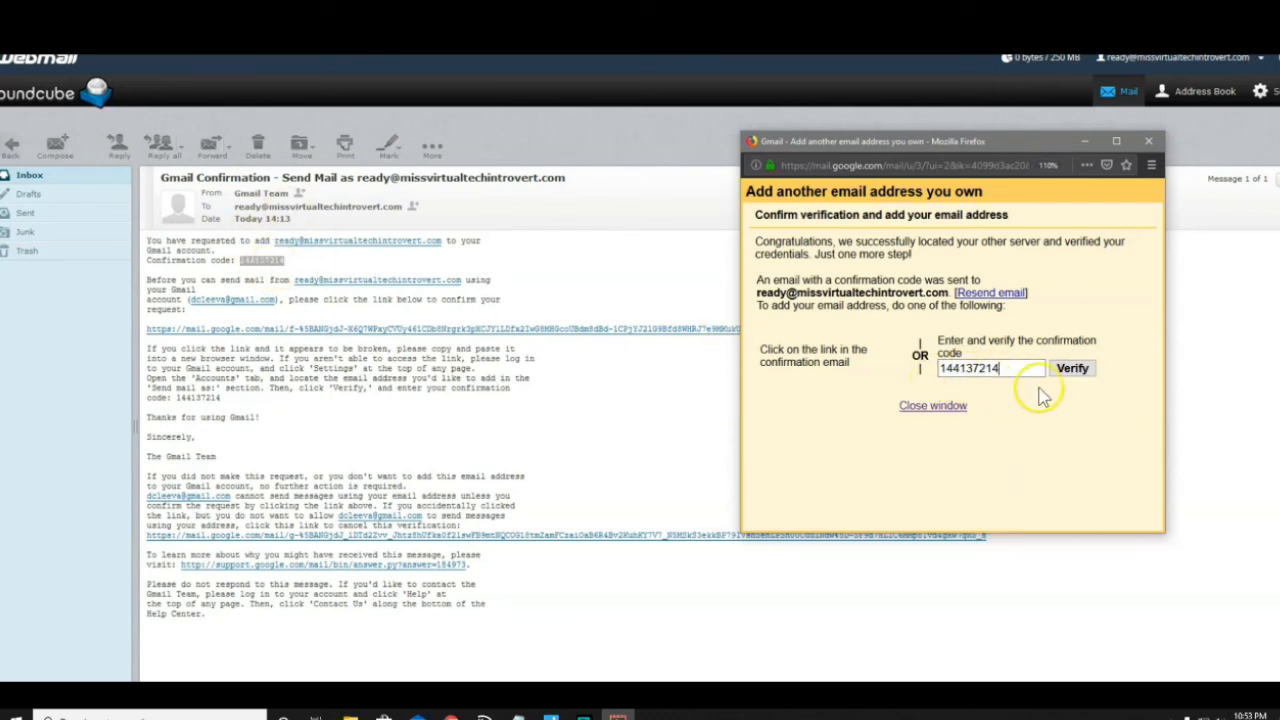
{"action": "left_click", "coordinate": [1071, 370]}
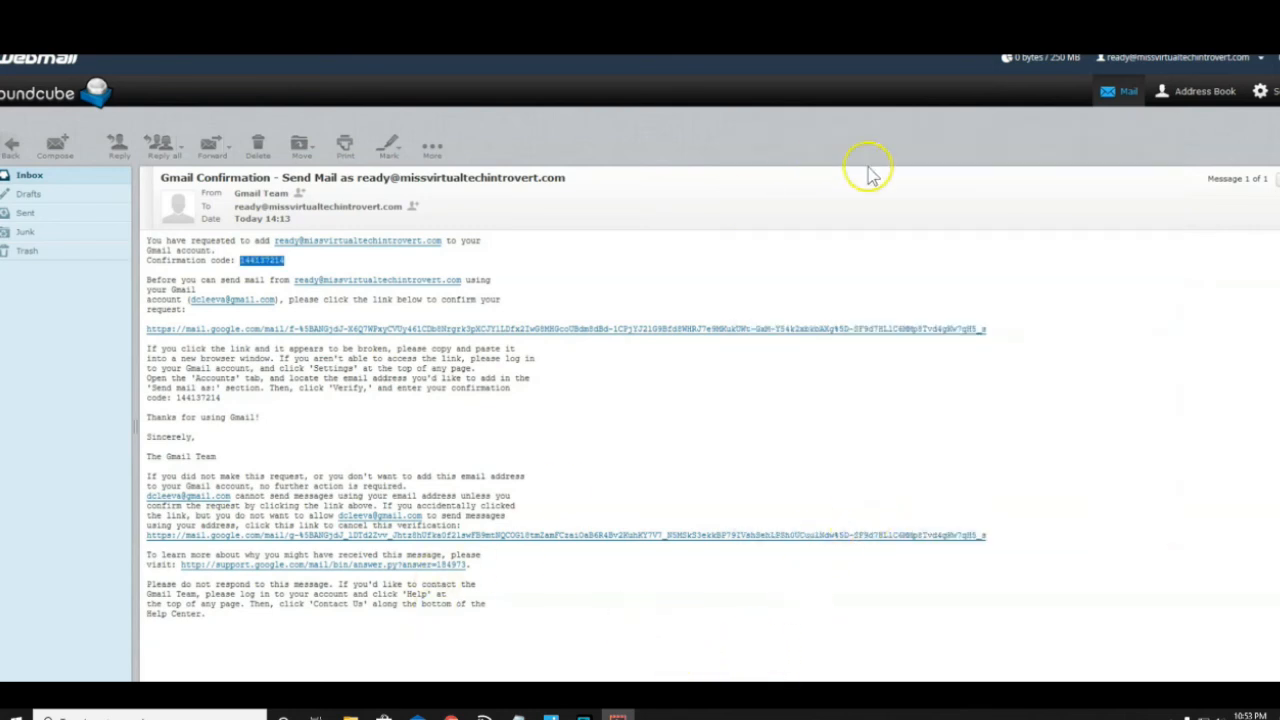
{"action": "left_click", "coordinate": [785, 40]}
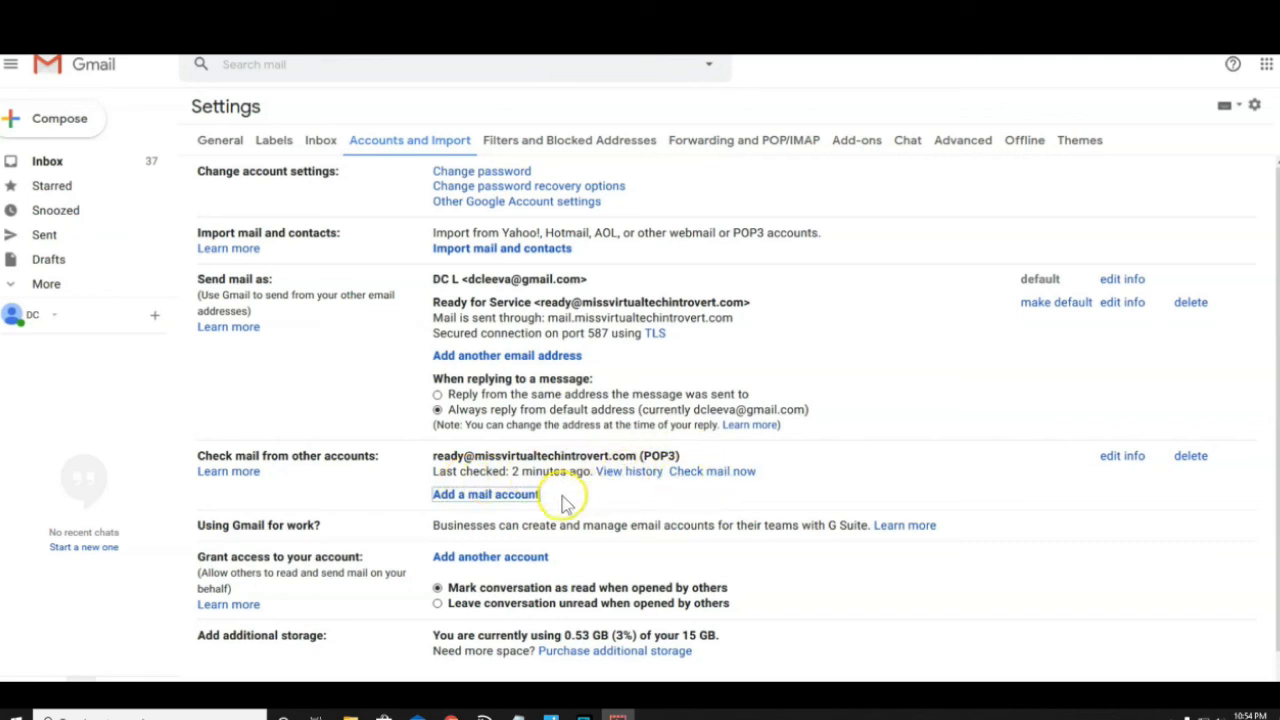
Open the Gmail inbox and check the labelled Gmail Confirmation message before returning to the inbox
{"action": "left_click", "coordinate": [35, 165]}
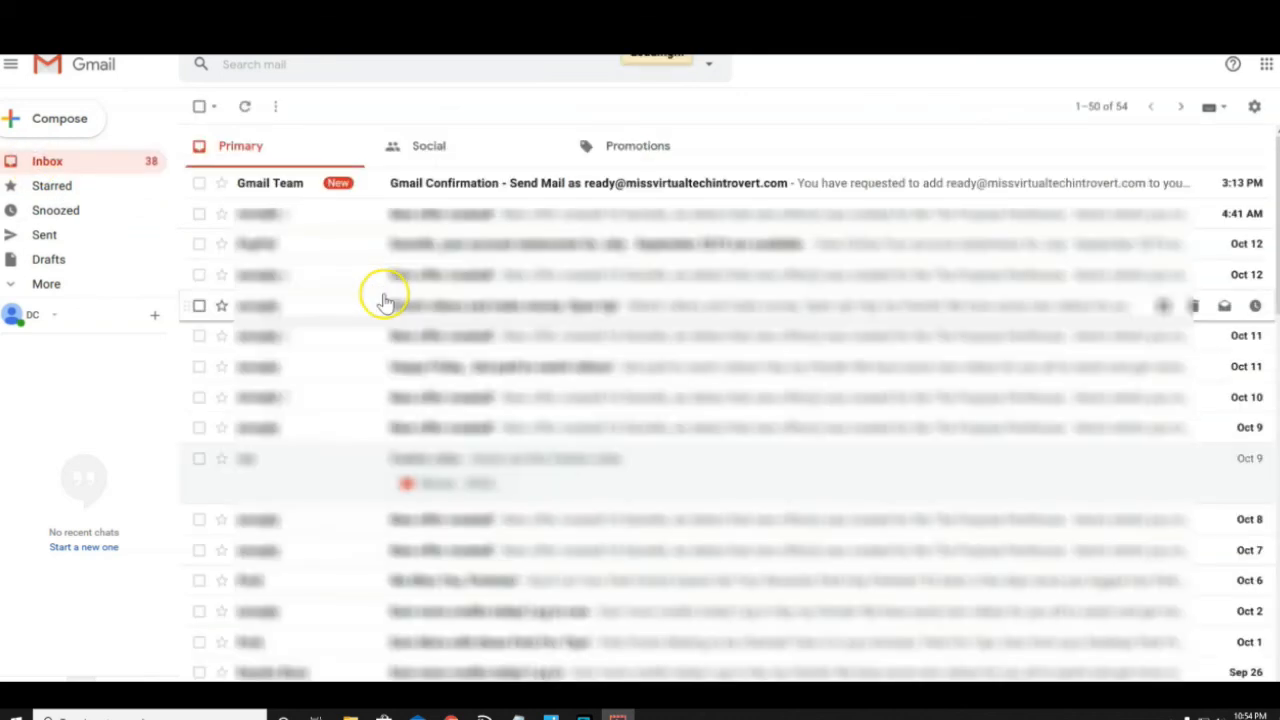
{"action": "left_click", "coordinate": [565, 188]}
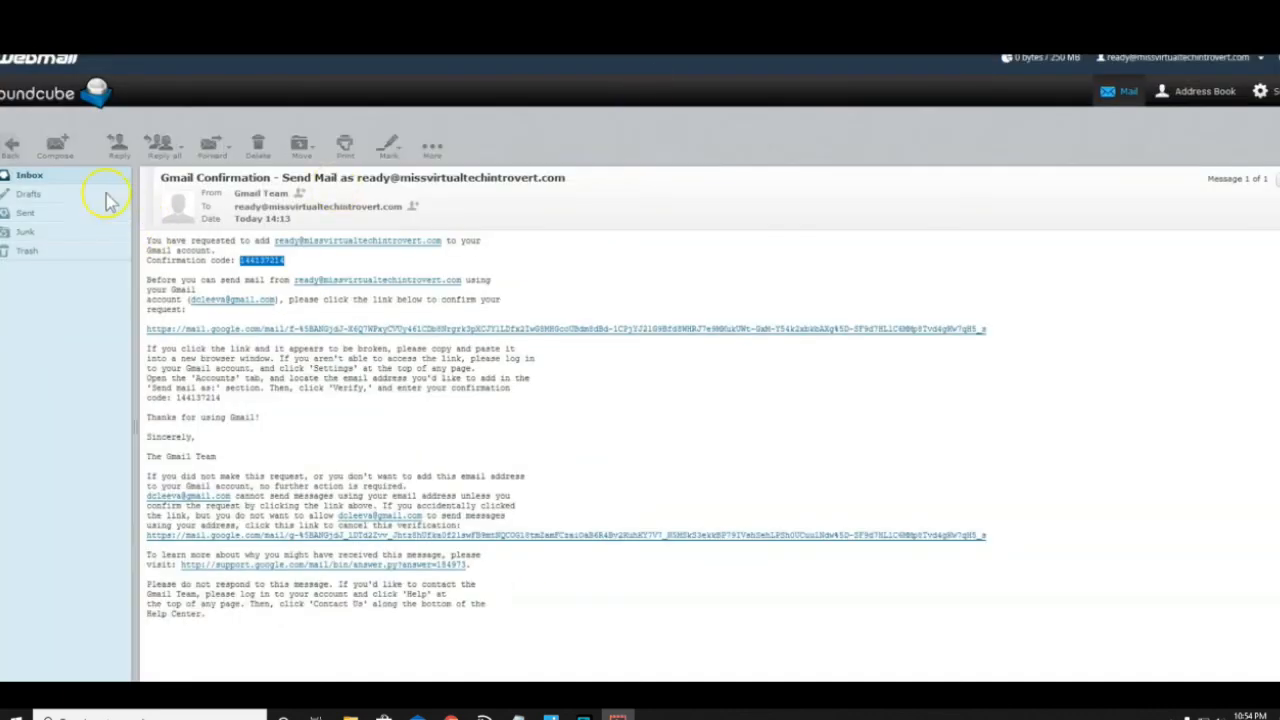
{"action": "left_click", "coordinate": [12, 148]}
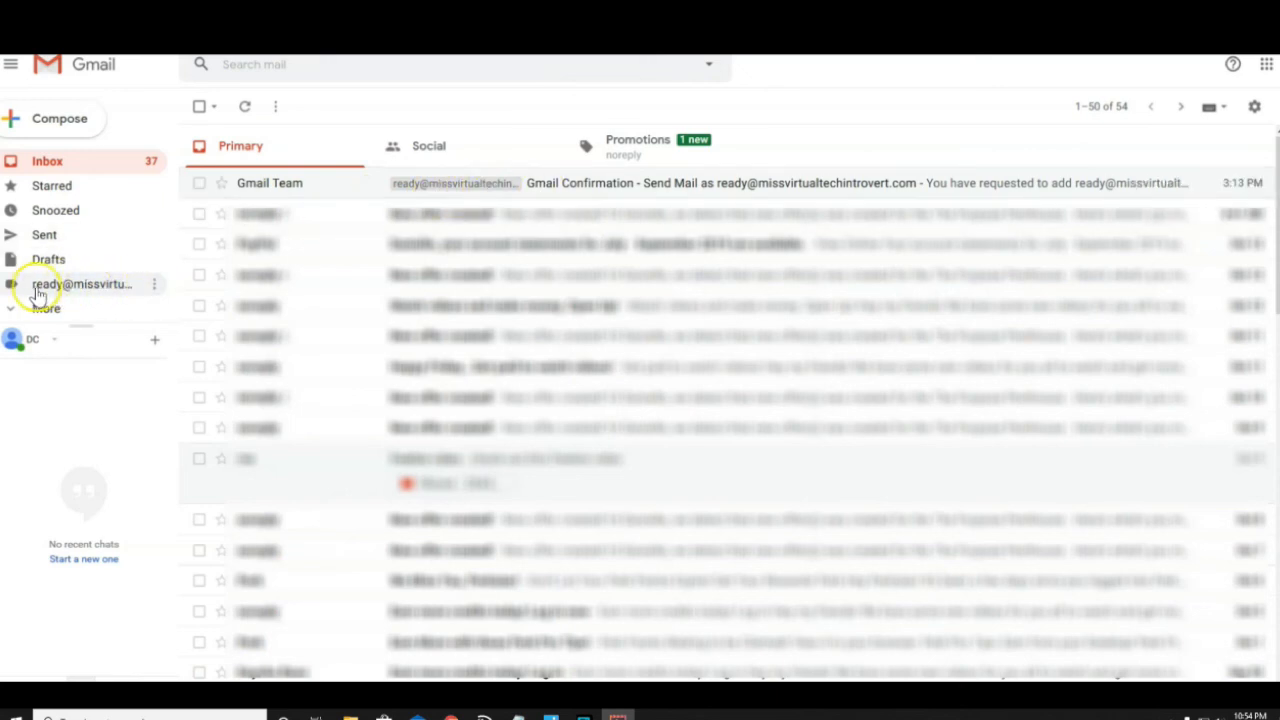
Filter by the domain address's label to see only the confirmation message, then return to Inbox and compose
{"action": "left_click", "coordinate": [85, 288]}
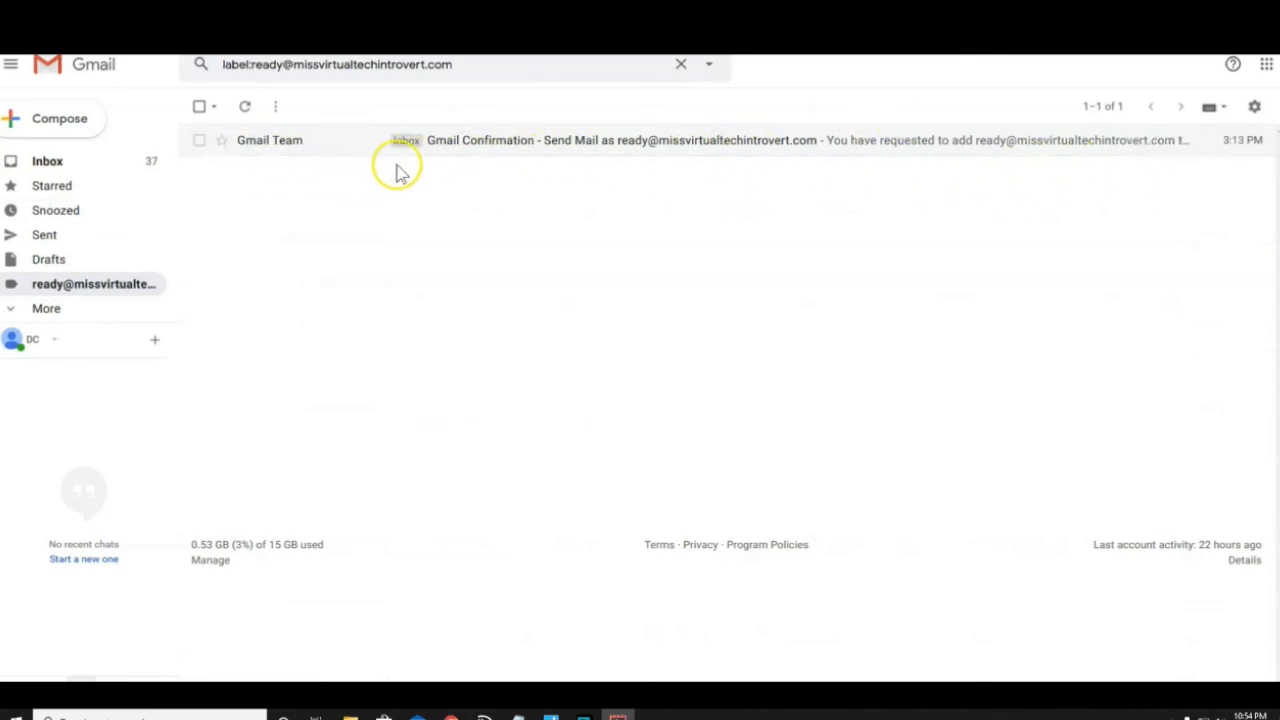
{"action": "left_click", "coordinate": [46, 309]}
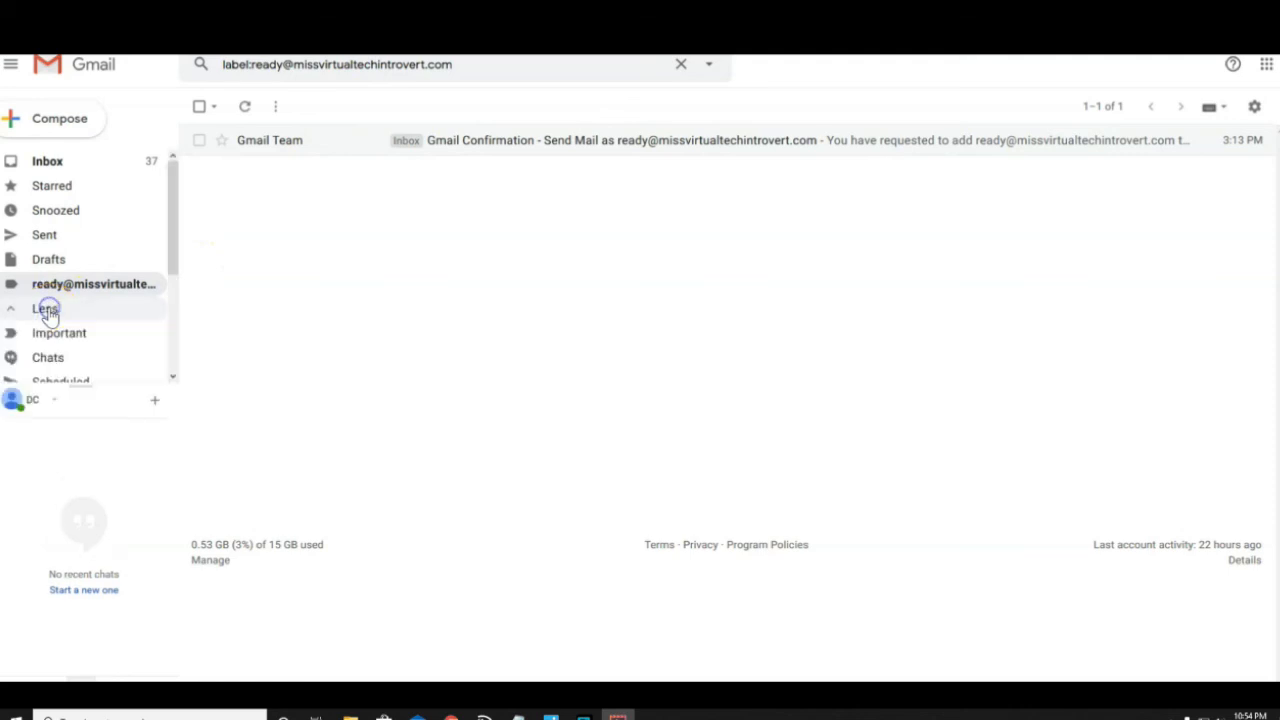
{"action": "left_click", "coordinate": [47, 162]}
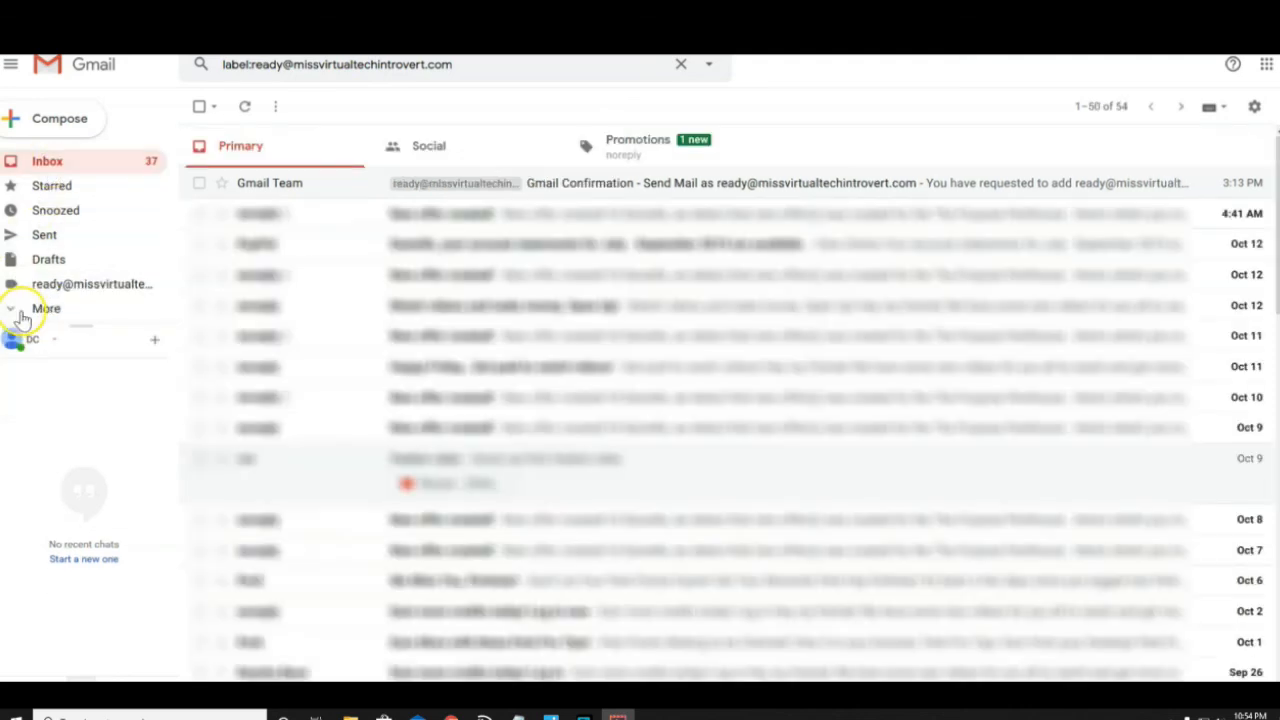
{"action": "left_click", "coordinate": [98, 126]}
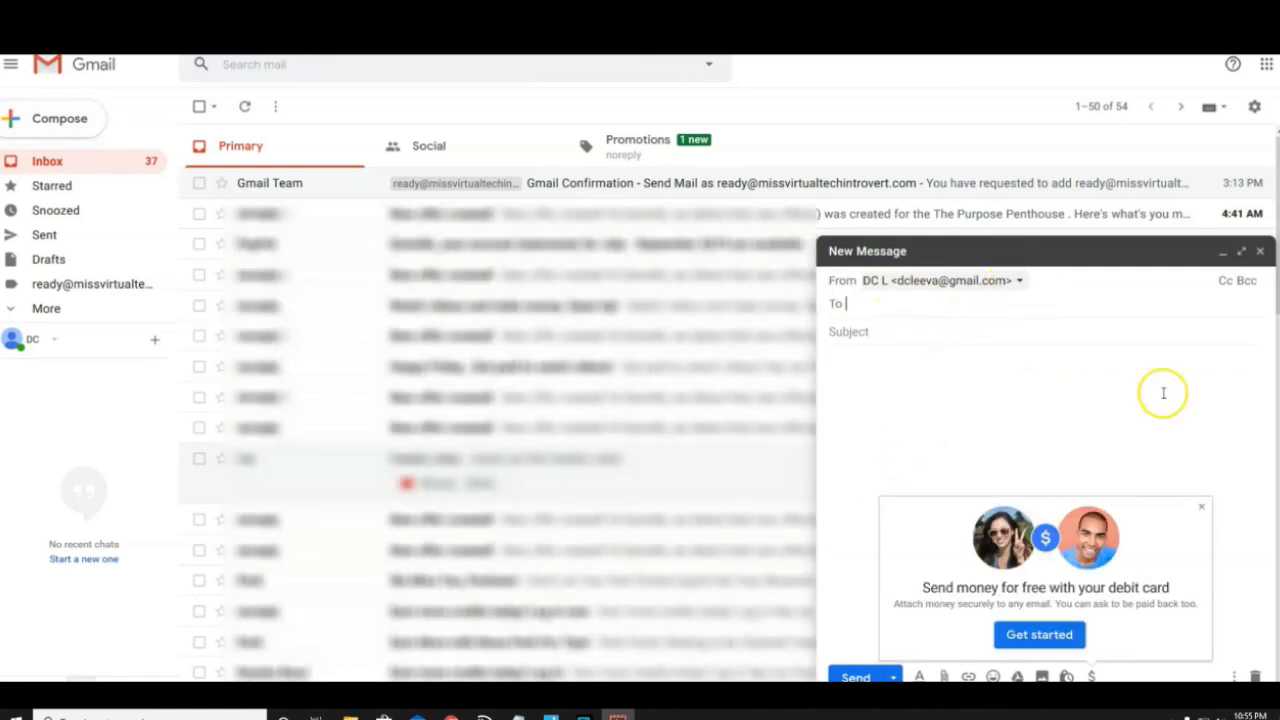
Set the new message's From address to Ready for Service, then close it as a draft
{"action": "left_click", "coordinate": [1201, 507]}
{"action": "left_click", "coordinate": [1017, 280]}
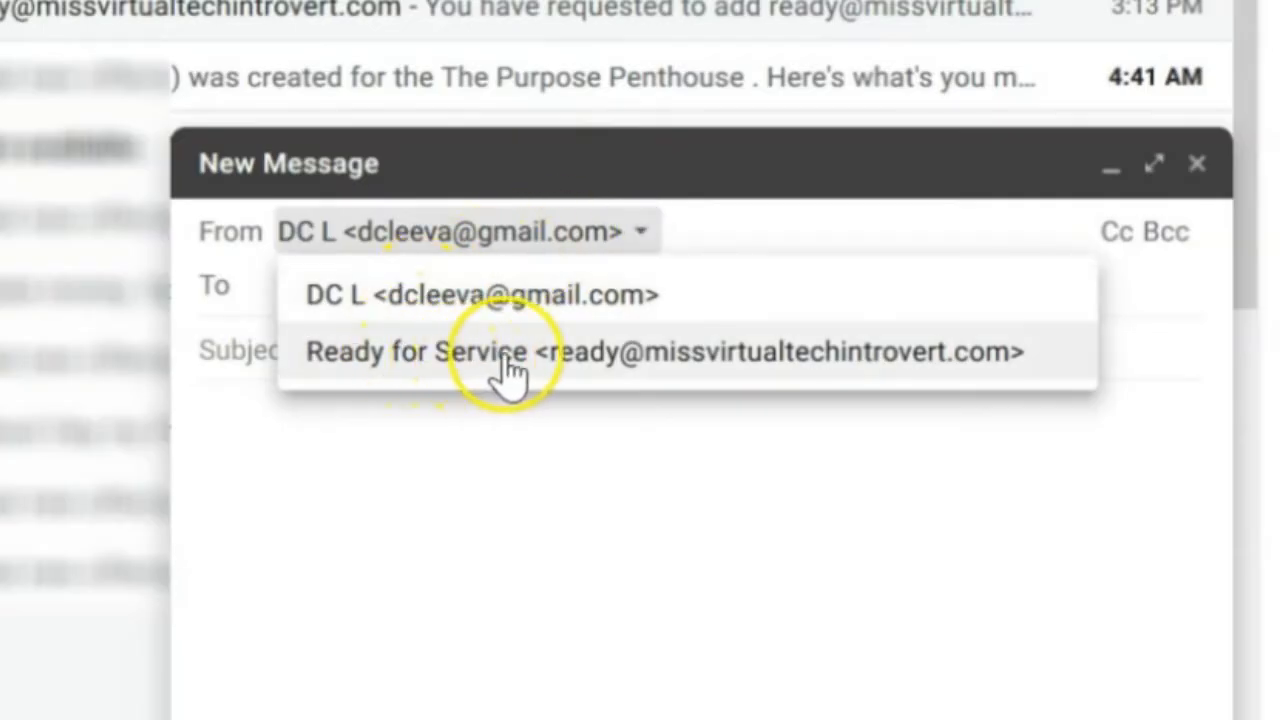
{"action": "left_click", "coordinate": [615, 352]}
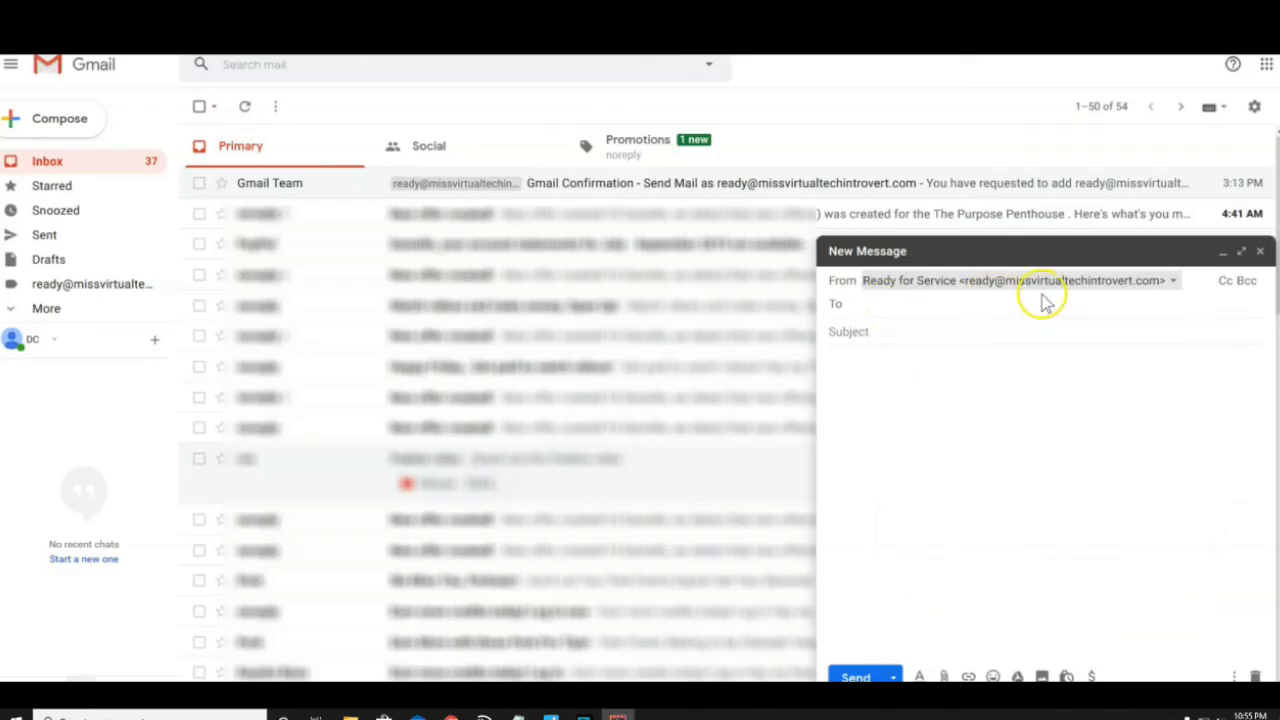
{"action": "left_click", "coordinate": [903, 305]}
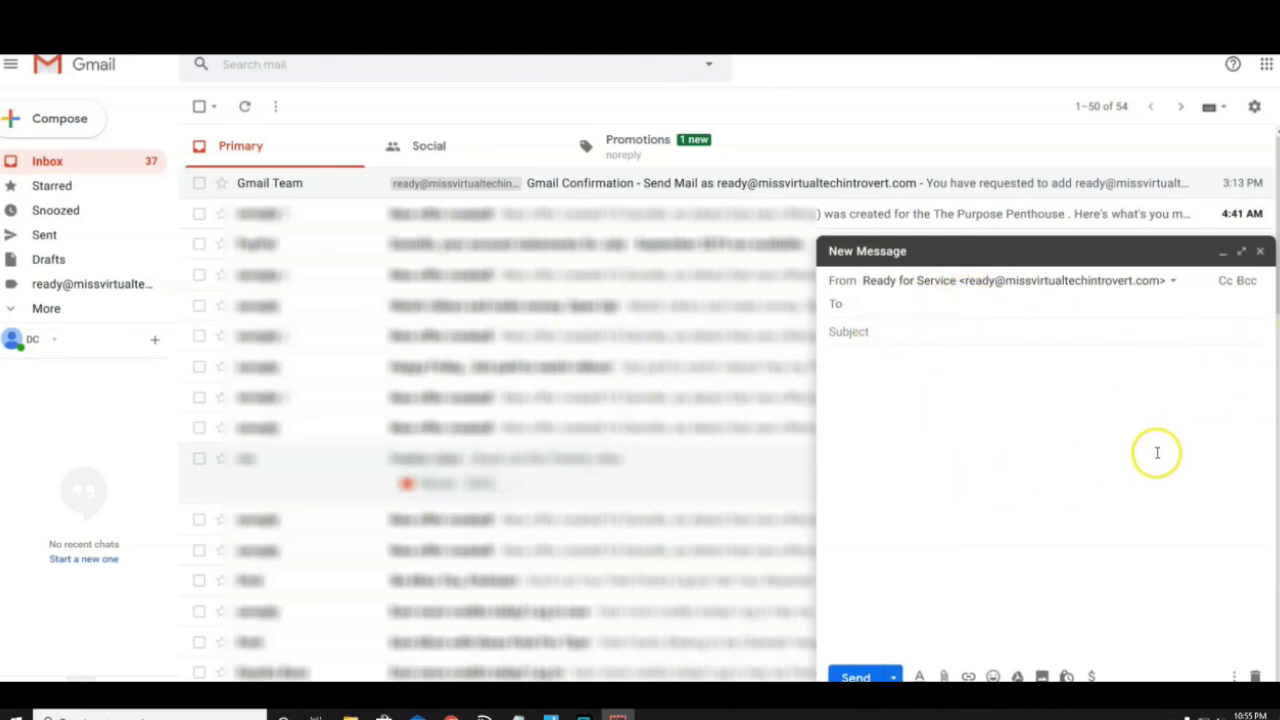
{"action": "left_click", "coordinate": [1263, 257]}
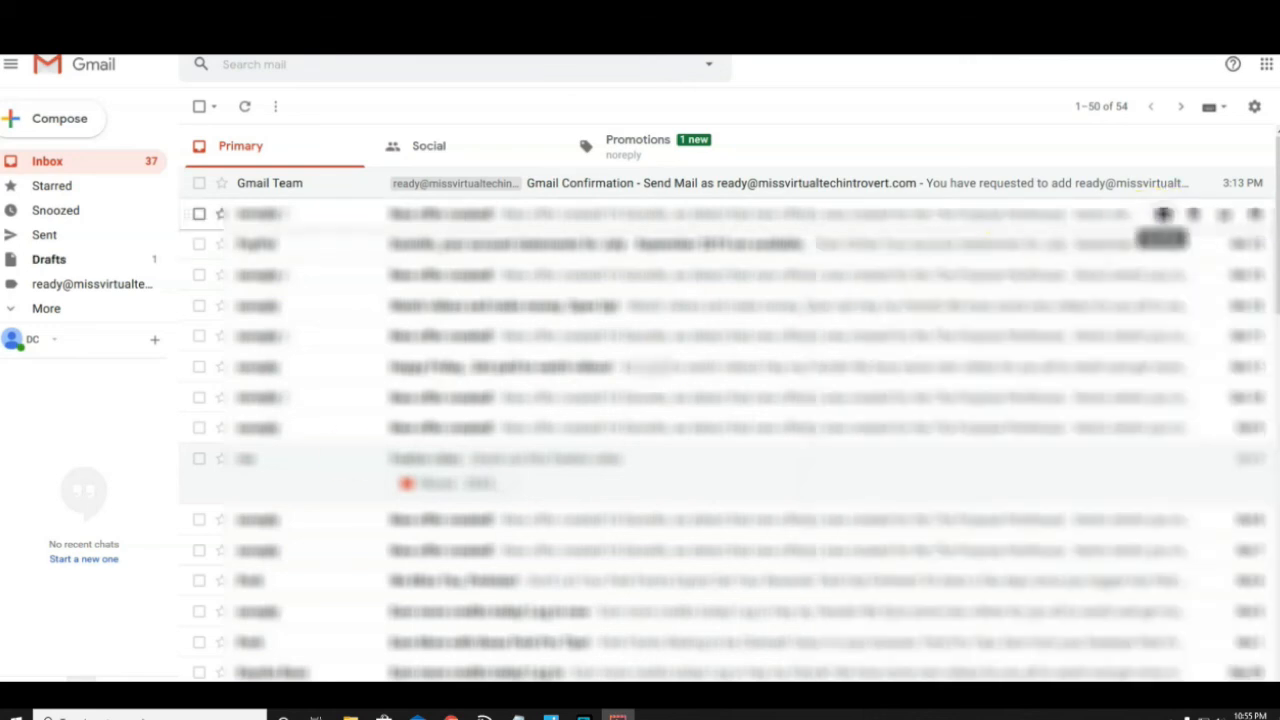